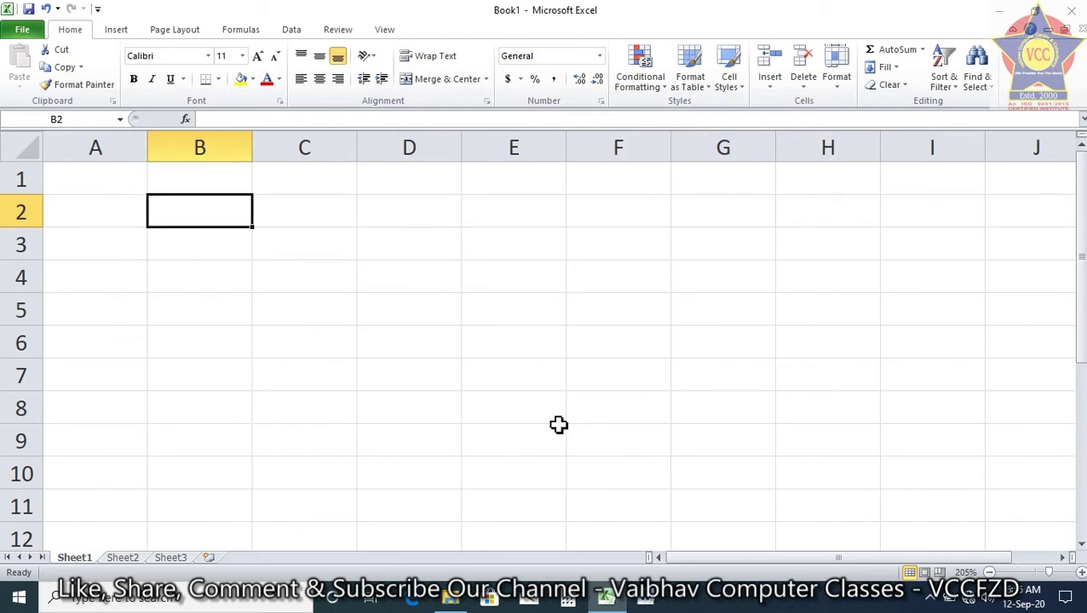
pyautogui.write('45')
pyautogui.press('Return')
pyautogui.write('56')
pyautogui.press('Return')
pyautogui.write('65')
pyautogui.press('Return')
pyautogui.press('Return')
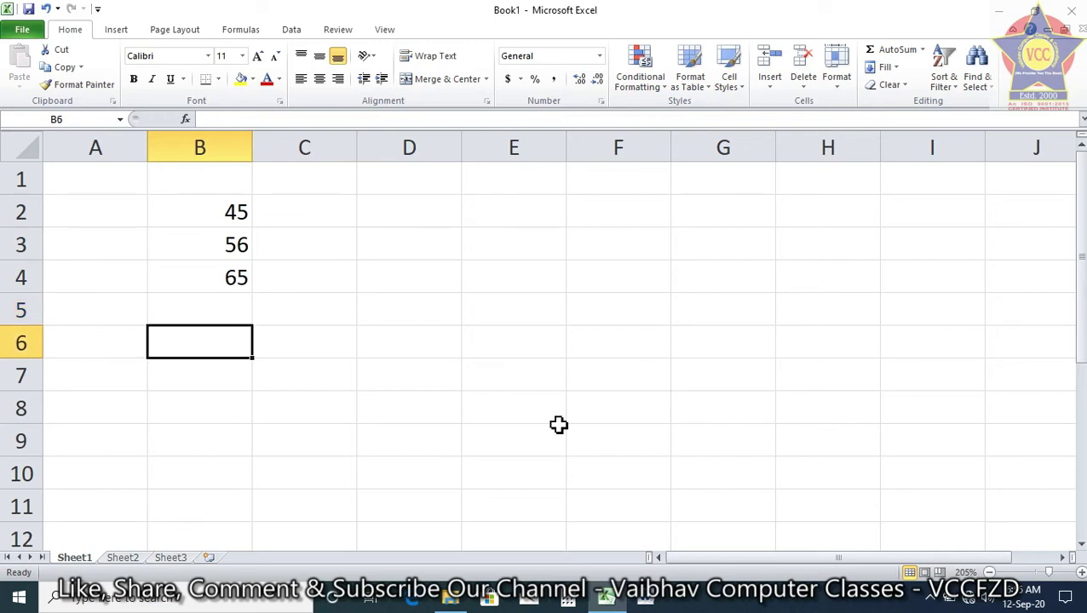
pyautogui.write('@SUM(')
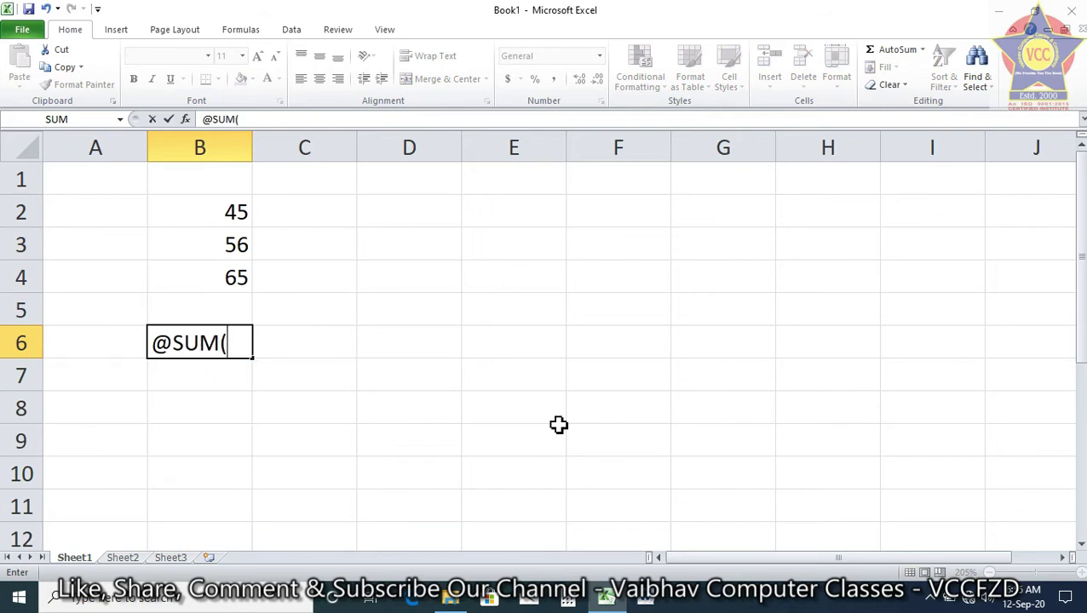
# - Point the B6 SUM at B2:B4 by keyboard and commit it, returning 166
pyautogui.press('Up')
pyautogui.press('Up')
pyautogui.press('Up')
pyautogui.press('Up')
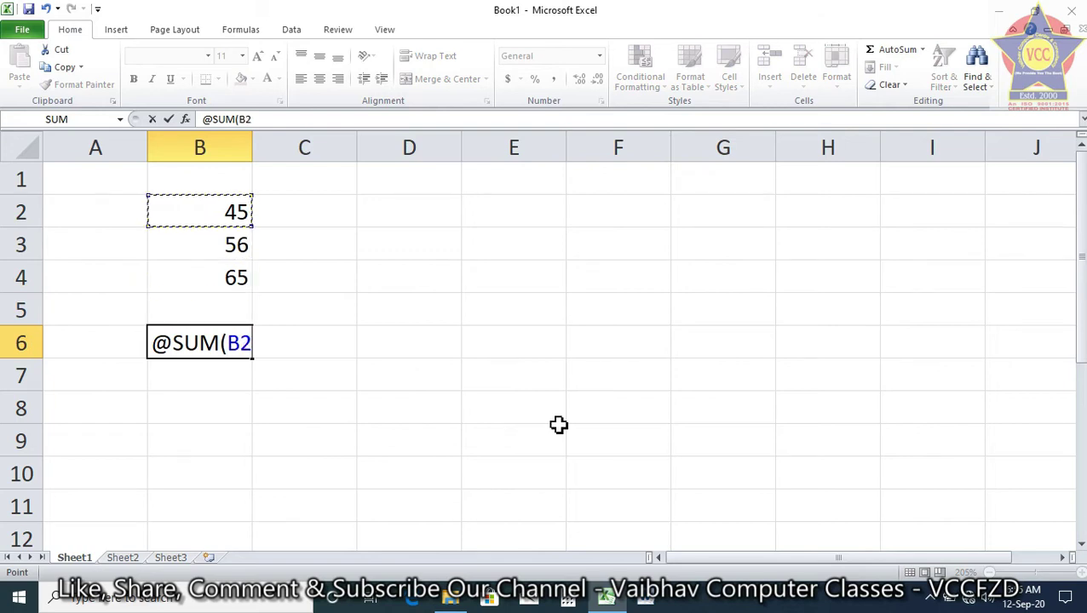
pyautogui.press('F8')
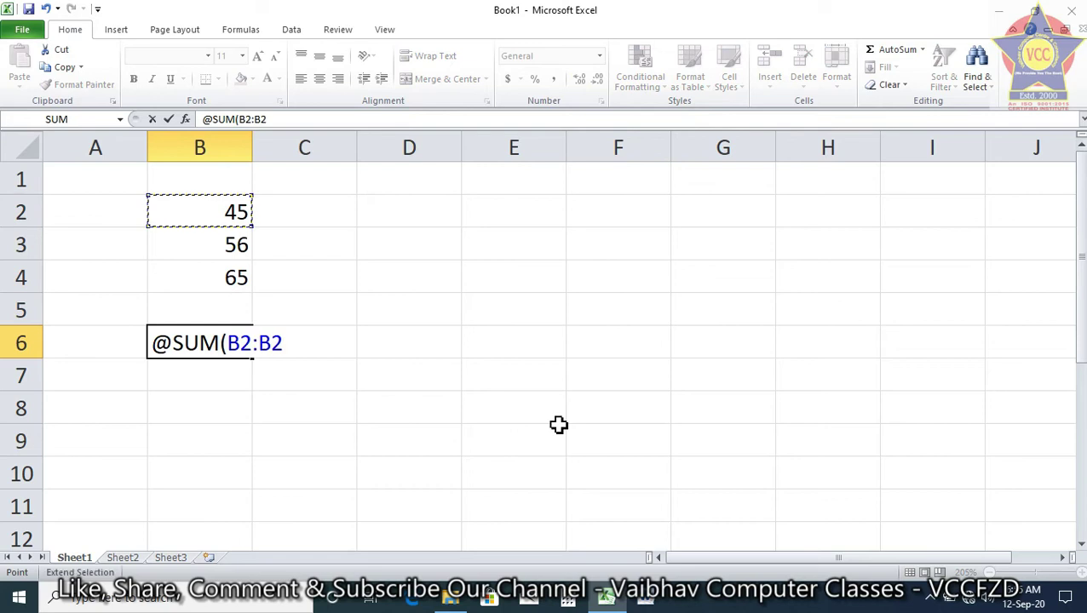
pyautogui.press('Down')
pyautogui.press('Down')
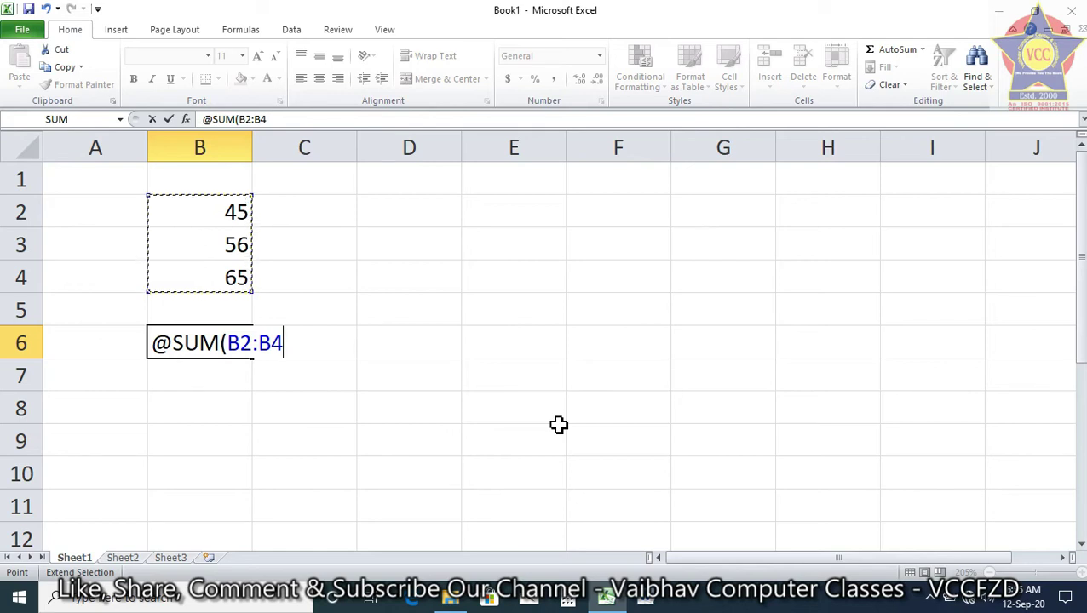
pyautogui.press('Return')
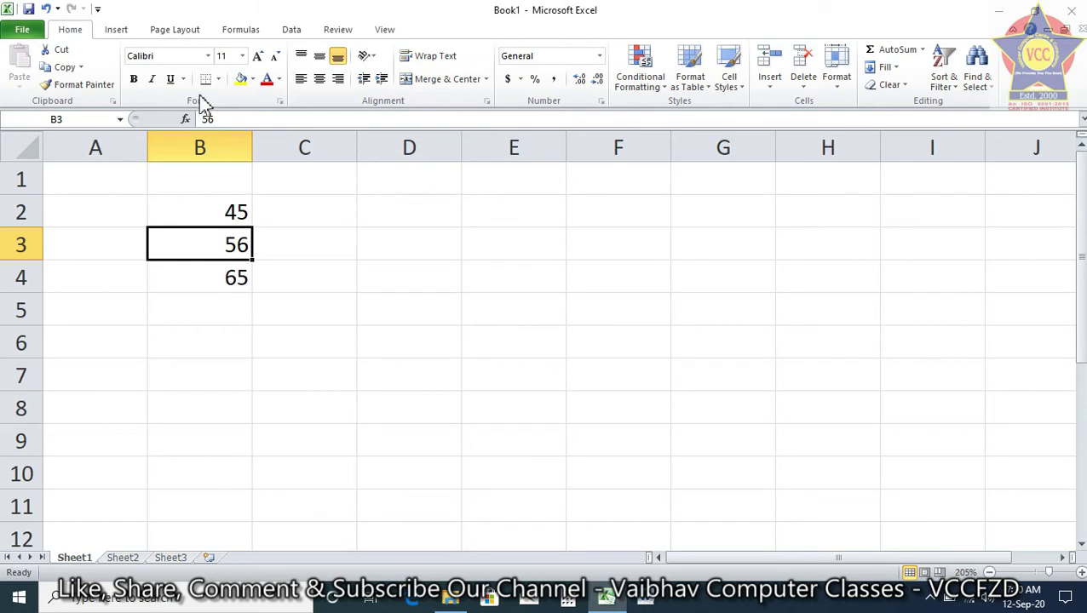
# - Change B3 from 56 to 96, undoing an accidental 1 typed in B4
pyautogui.click(254, 119)
pyautogui.press('BackSpace')
pyautogui.press('BackSpace')
pyautogui.write('96')
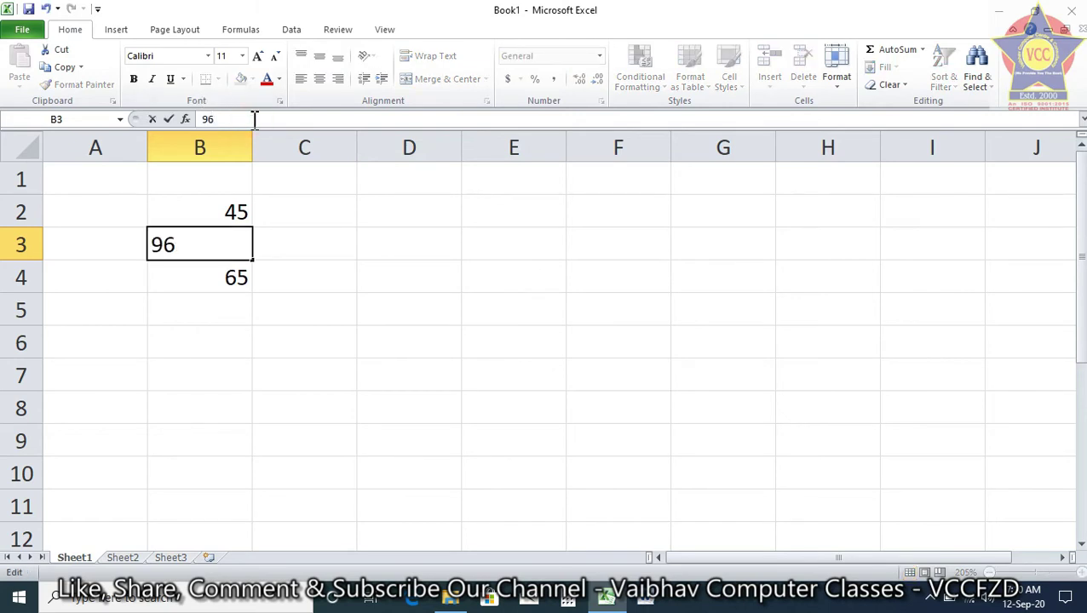
pyautogui.press('Return')
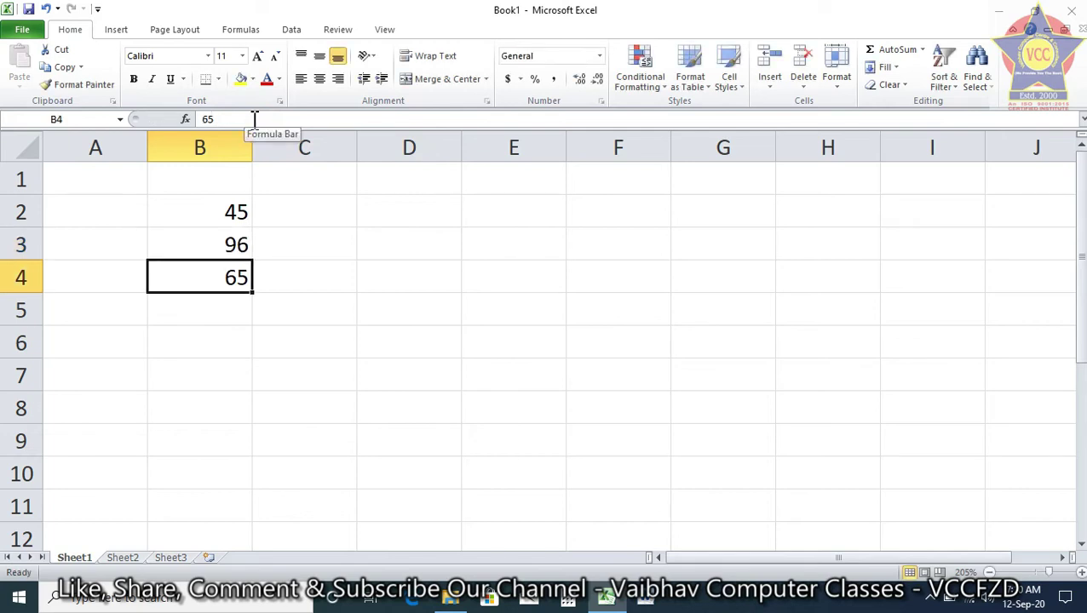
pyautogui.write('1')
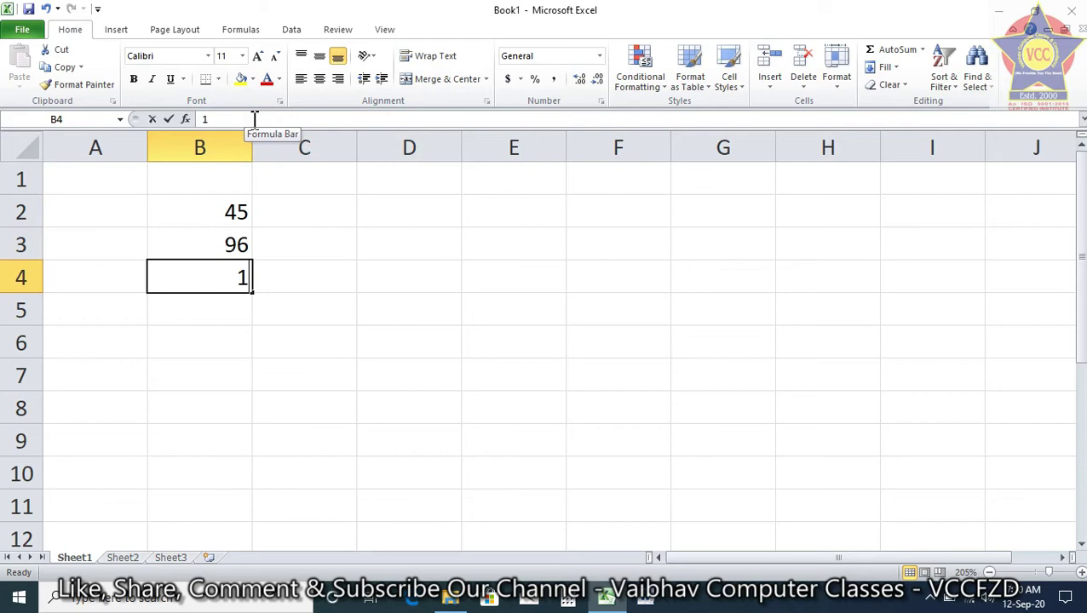
pyautogui.hotkey('ctrl', 'z')
# - Change B4 from 65 to 66, then select B2:B4 to view the status-bar totals
pyautogui.click(254, 119)
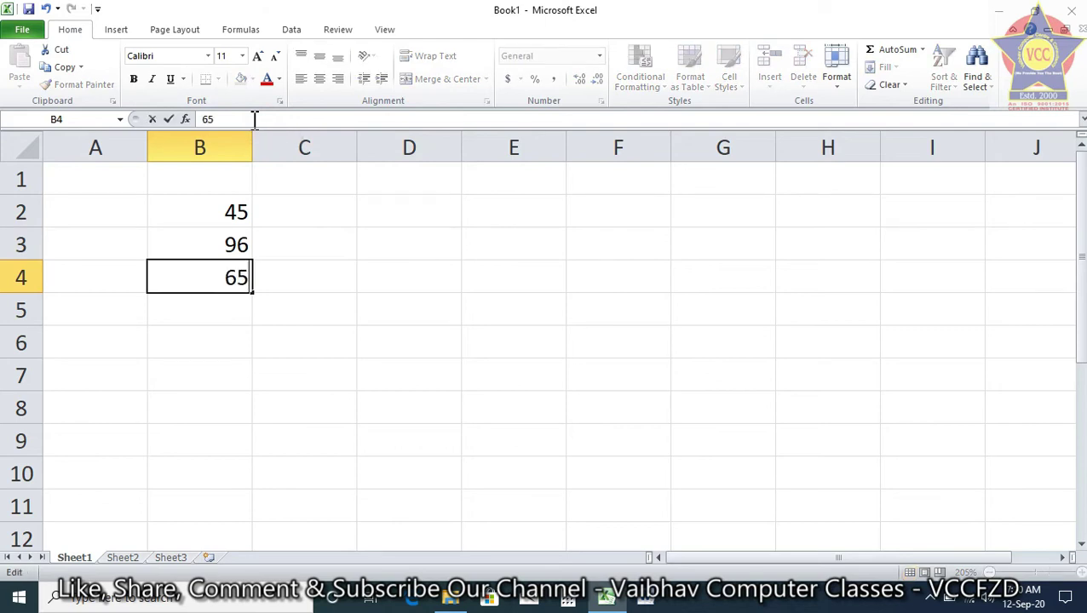
pyautogui.hotkey('shift', 'Left')
pyautogui.hotkey('shift', 'Left')
pyautogui.press('BackSpace')
pyautogui.write('66')
pyautogui.press('Return')
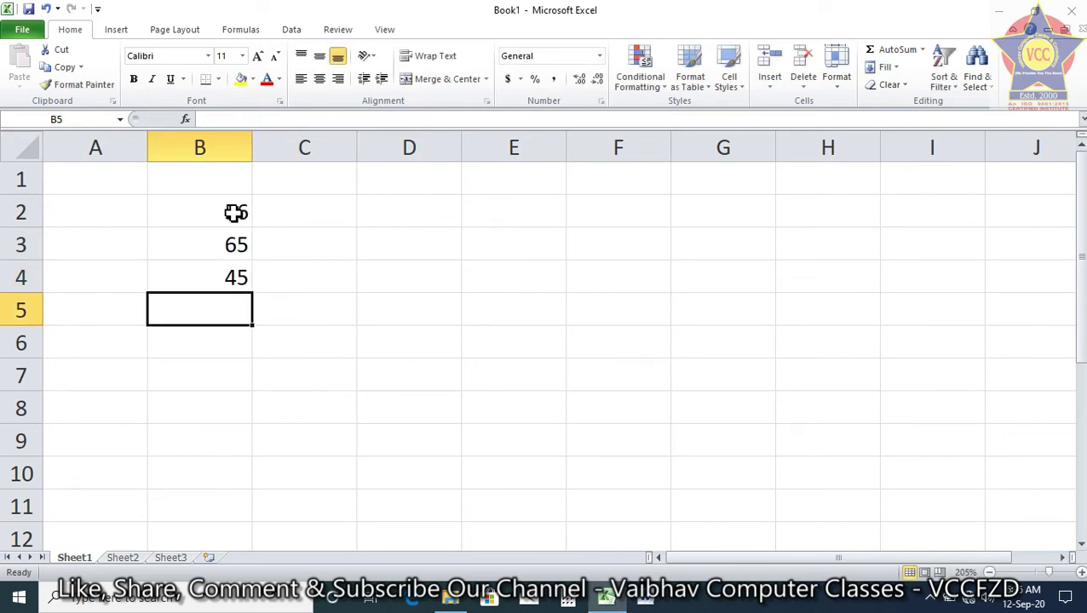
pyautogui.click(234, 213)
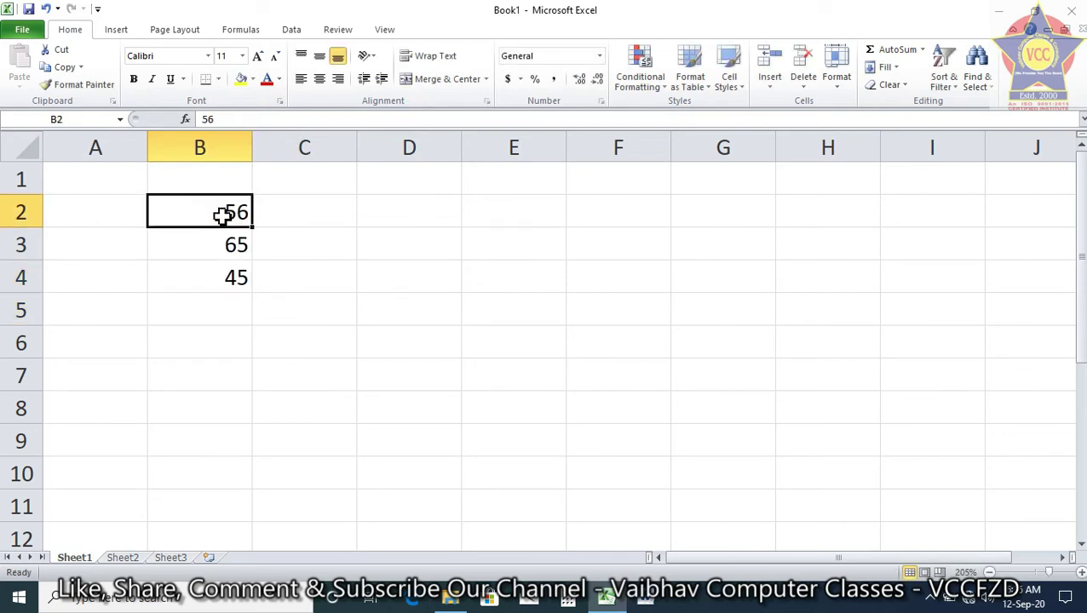
pyautogui.hotkey('shift', 'Down')
pyautogui.hotkey('shift', 'Down')
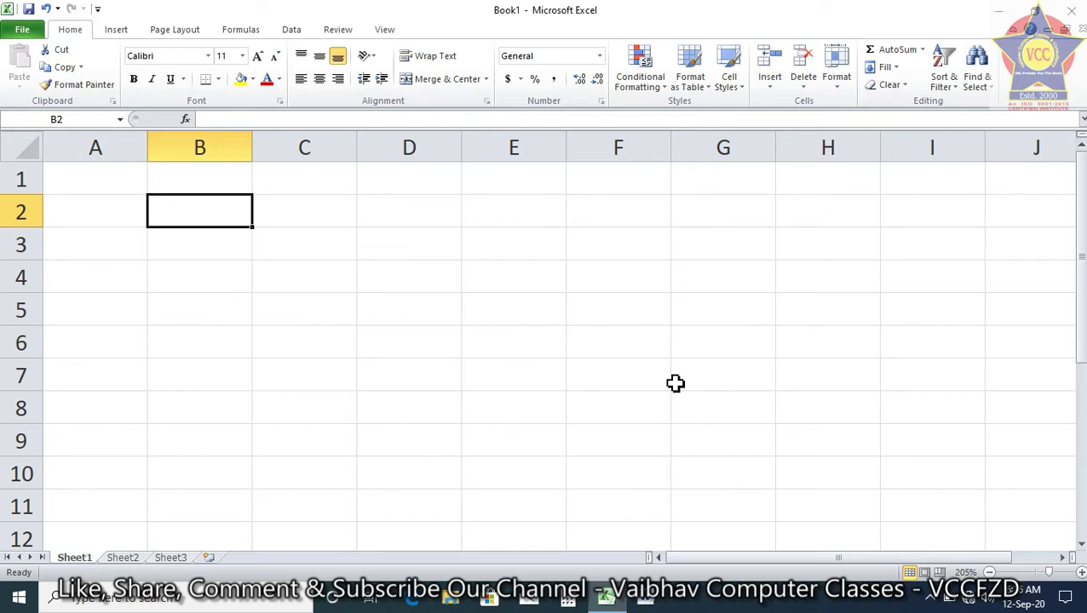
# - Enter 56, 65 and 45 into B2:B4
pyautogui.write('56')
pyautogui.press('Return')
pyautogui.write('65')
pyautogui.press('Return')
pyautogui.write('45')
pyautogui.press('Return')
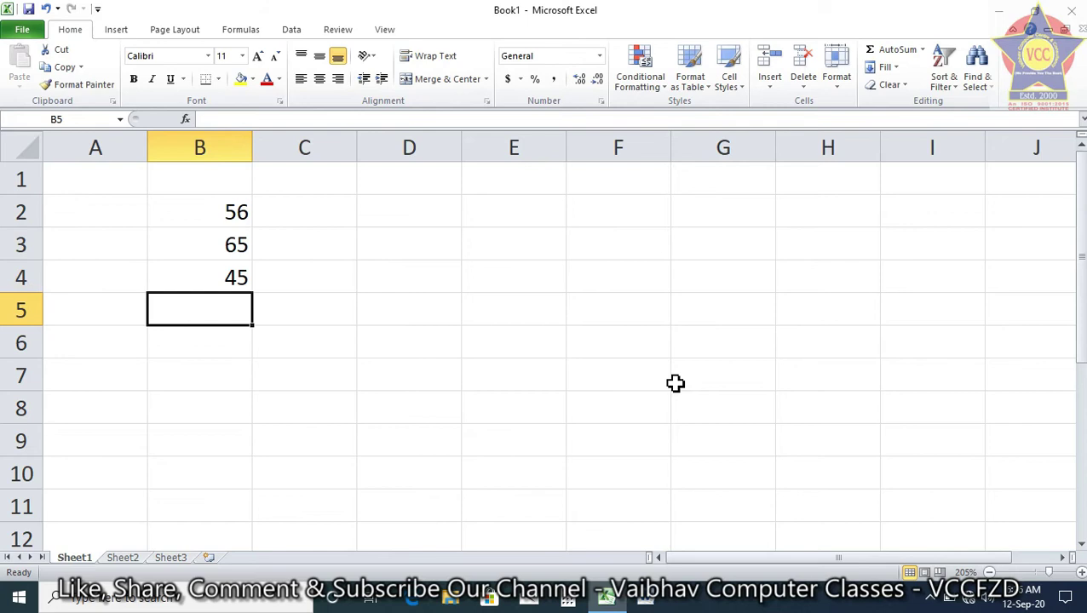
# - Enter =SUM(B2:B4) in B6, showing 166, and return to check the formula
pyautogui.press('Up')
pyautogui.press('Up')
pyautogui.press('Up')
pyautogui.press('Down')
pyautogui.press('Down')
pyautogui.press('Down')
pyautogui.press('Down')
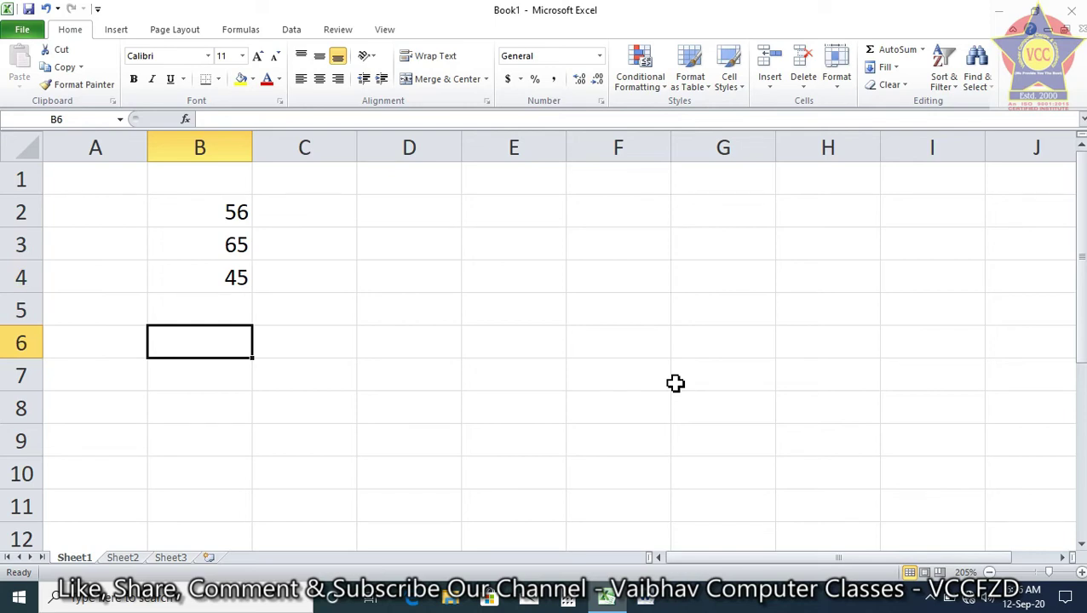
pyautogui.write('@SUM(')
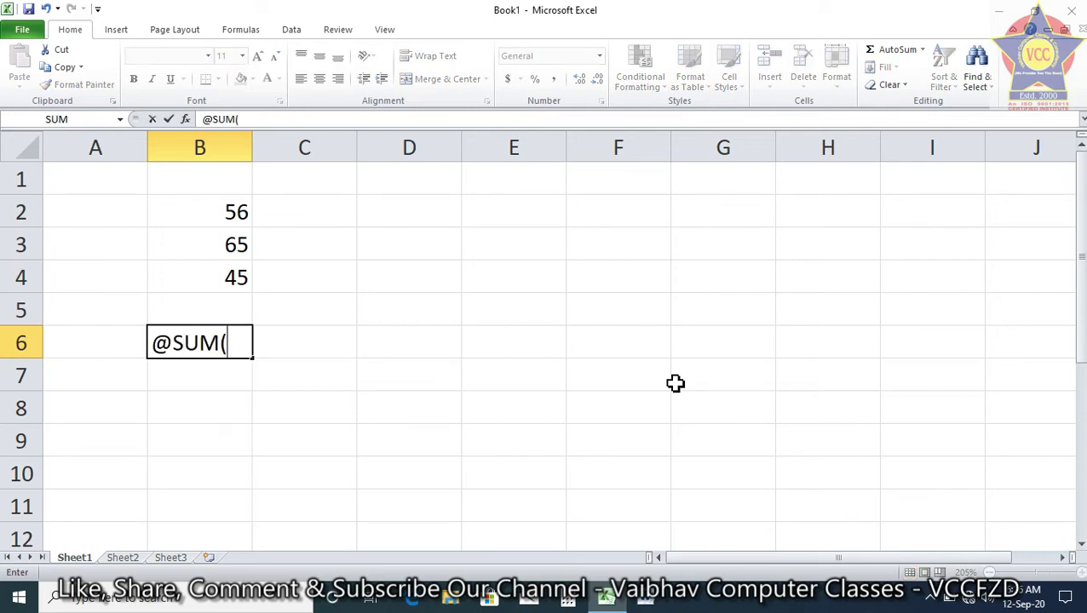
pyautogui.press('Up')
pyautogui.press('Up')
pyautogui.press('Up')
pyautogui.press('Up')
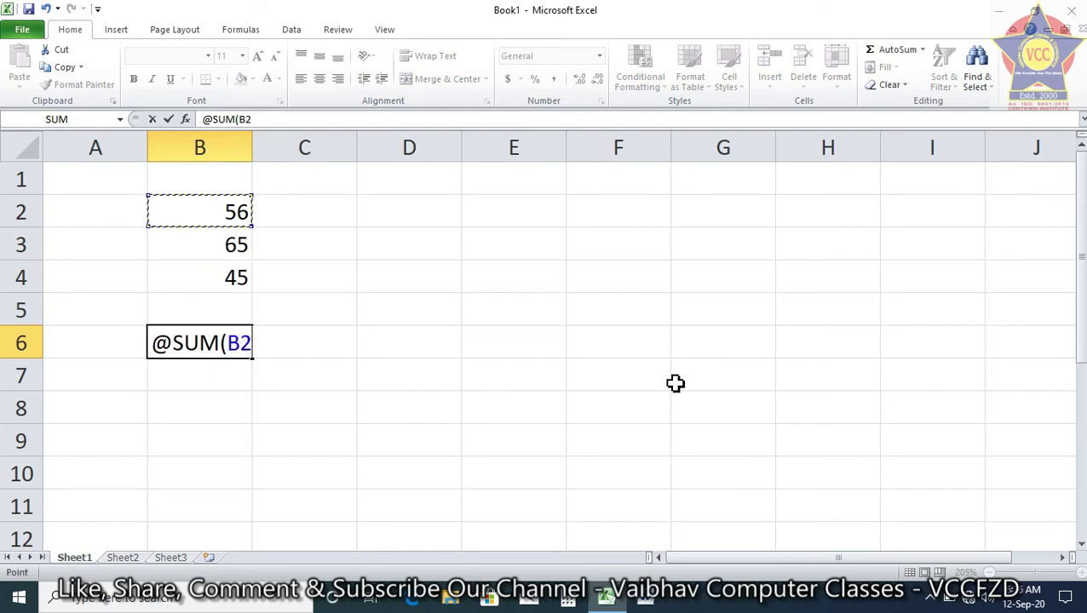
pyautogui.write(':B3')
pyautogui.hotkey('shift', 'Down')
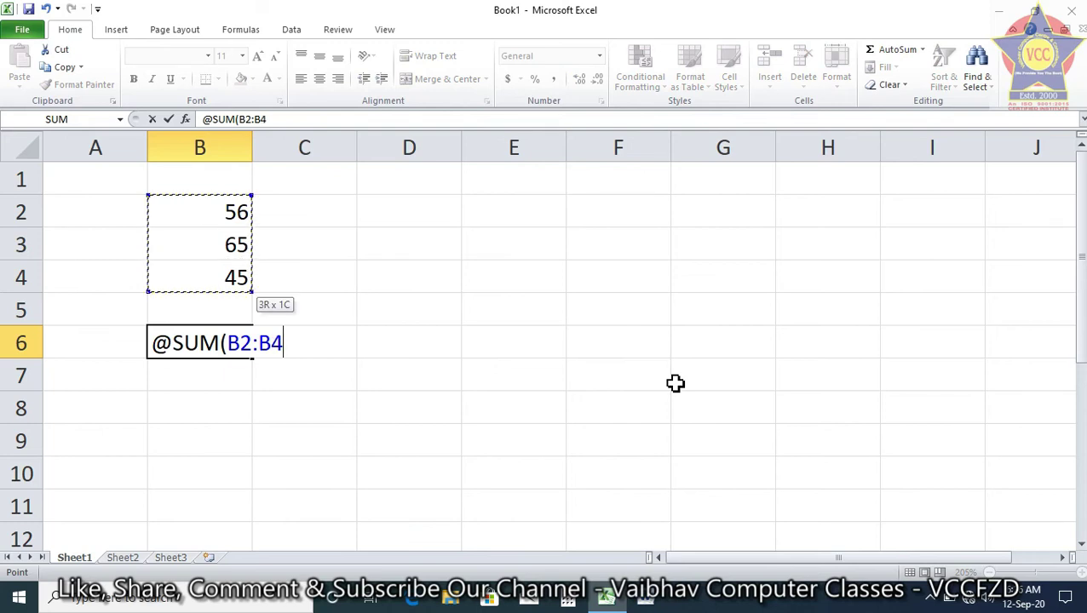
pyautogui.press('Return')
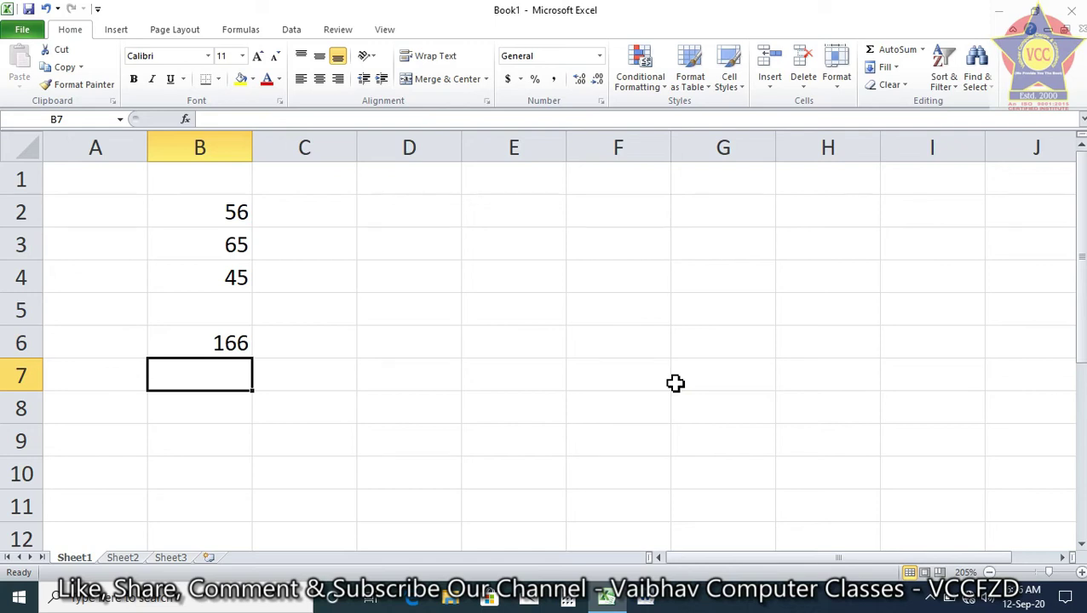
pyautogui.press('Up')
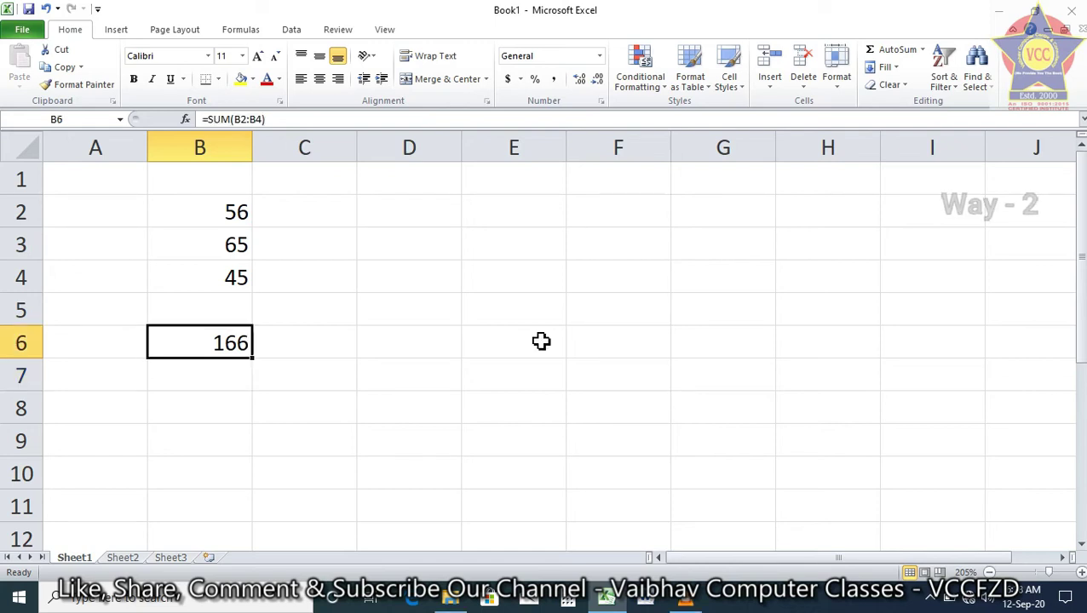
# - Clear the B6 total and AutoSum B2:B4 into B5 with Alt+=, showing 166
pyautogui.press('Delete')
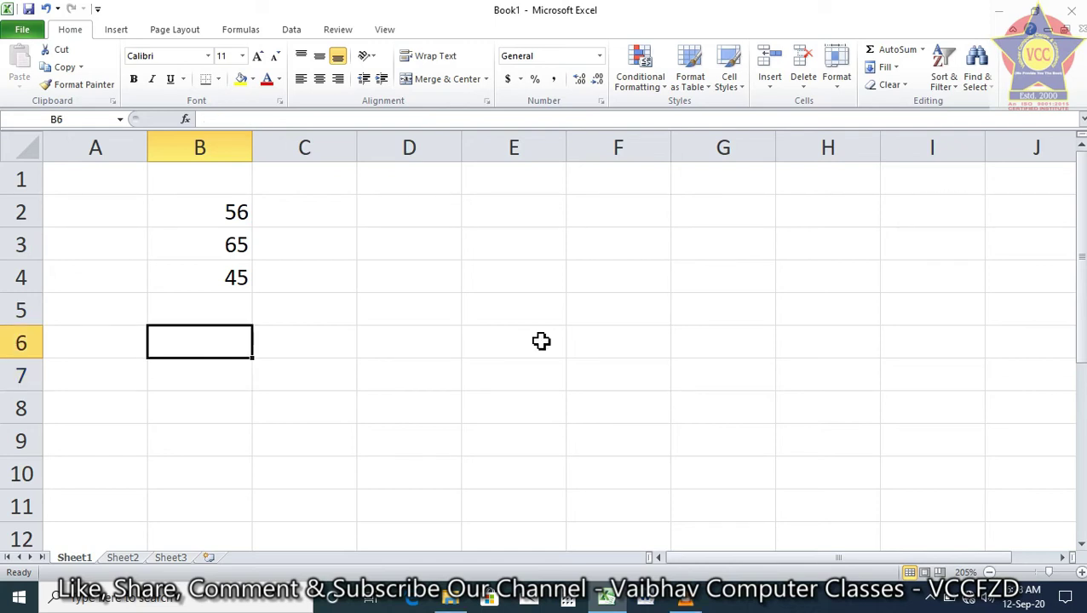
pyautogui.press('Up')
pyautogui.press('Up')
pyautogui.press('Up')
pyautogui.press('Up')
pyautogui.hotkey('shift', 'Down')
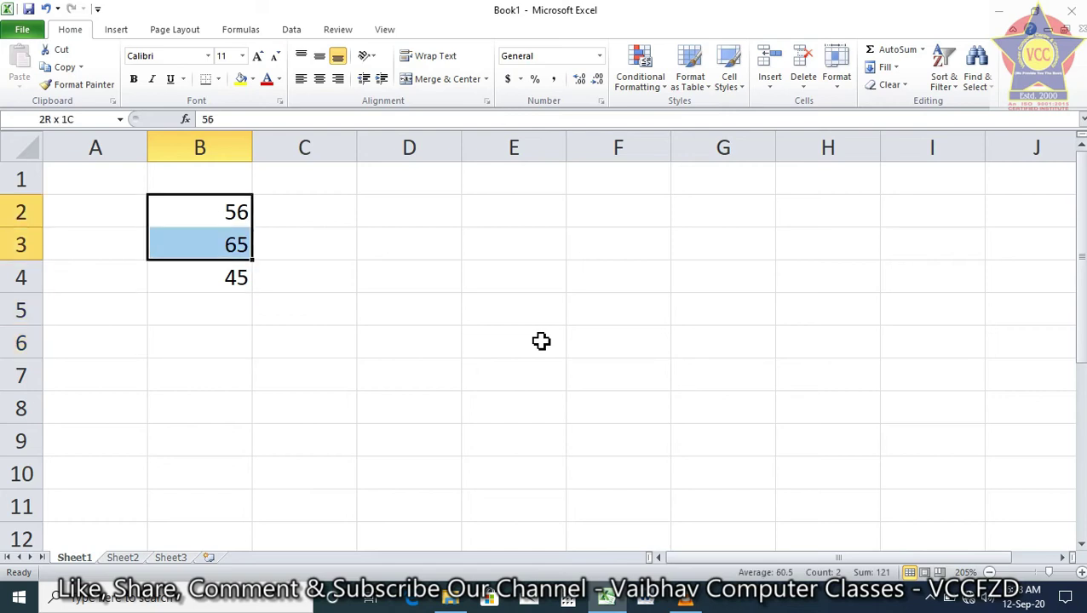
pyautogui.hotkey('shift', 'Down')
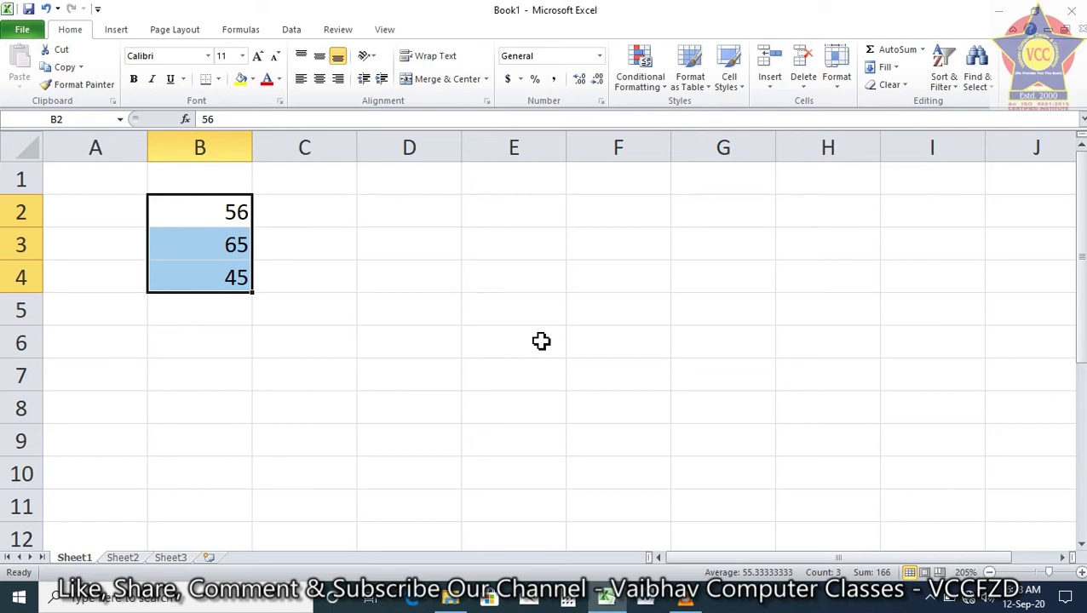
pyautogui.hotkey('alt', '=')
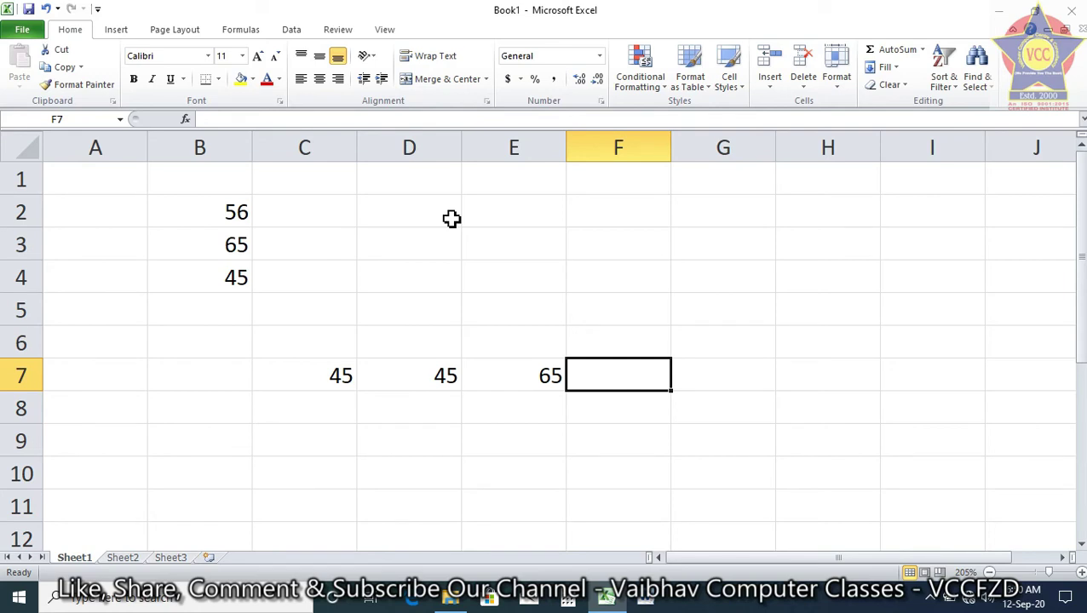
# - Select C7:E7 and AutoSum row 7 into F7, giving 155
pyautogui.press('Left')
pyautogui.press('Left')
pyautogui.press('Left')
pyautogui.press('Right')
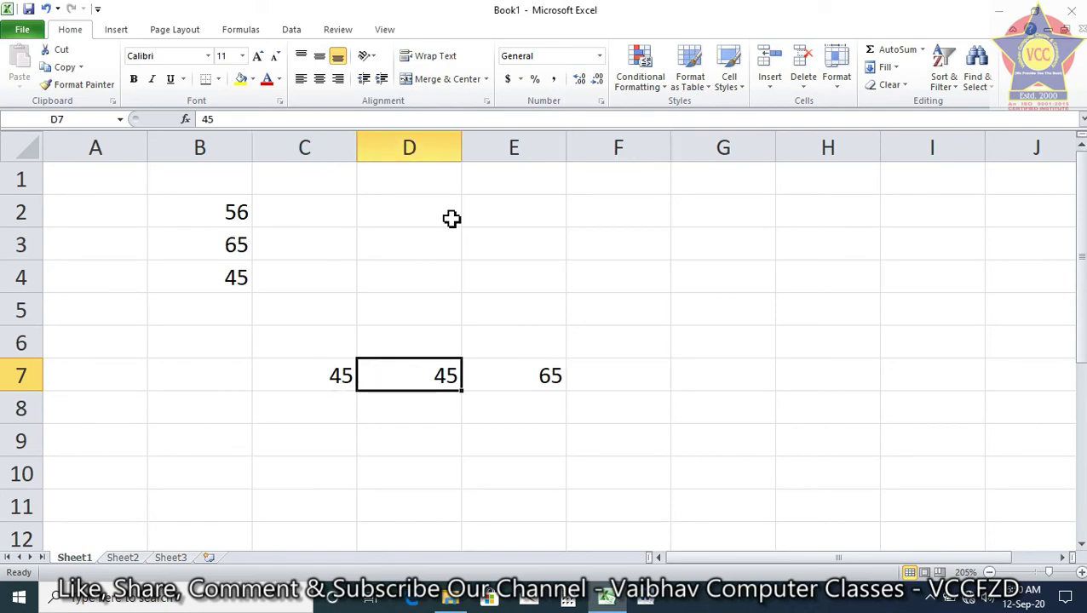
pyautogui.press('Right')
pyautogui.press('Left')
pyautogui.press('Left')
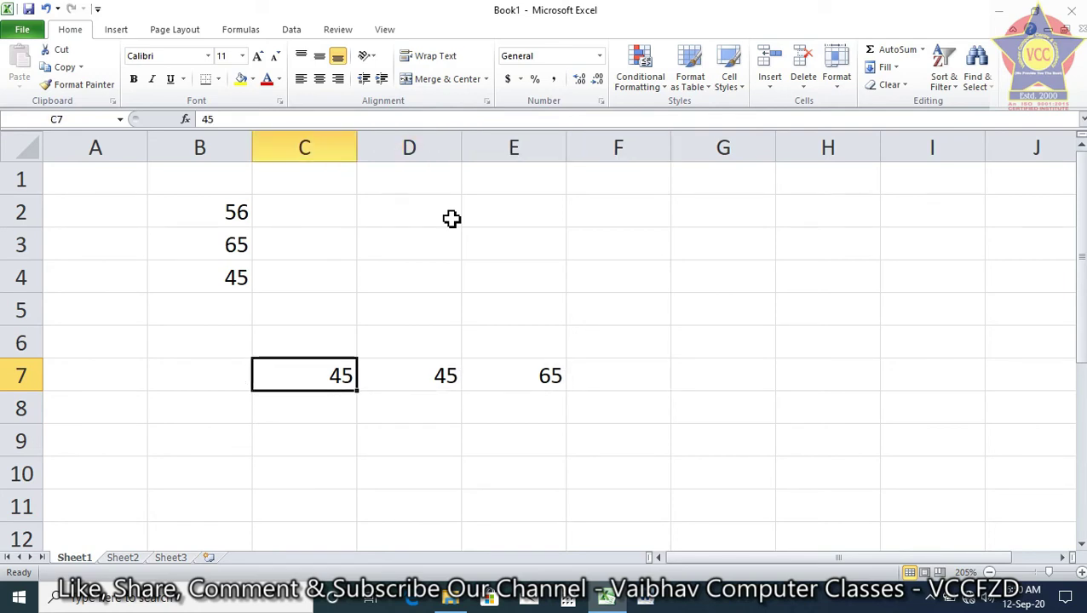
pyautogui.hotkey('shift', 'Right')
pyautogui.hotkey('shift', 'Right')
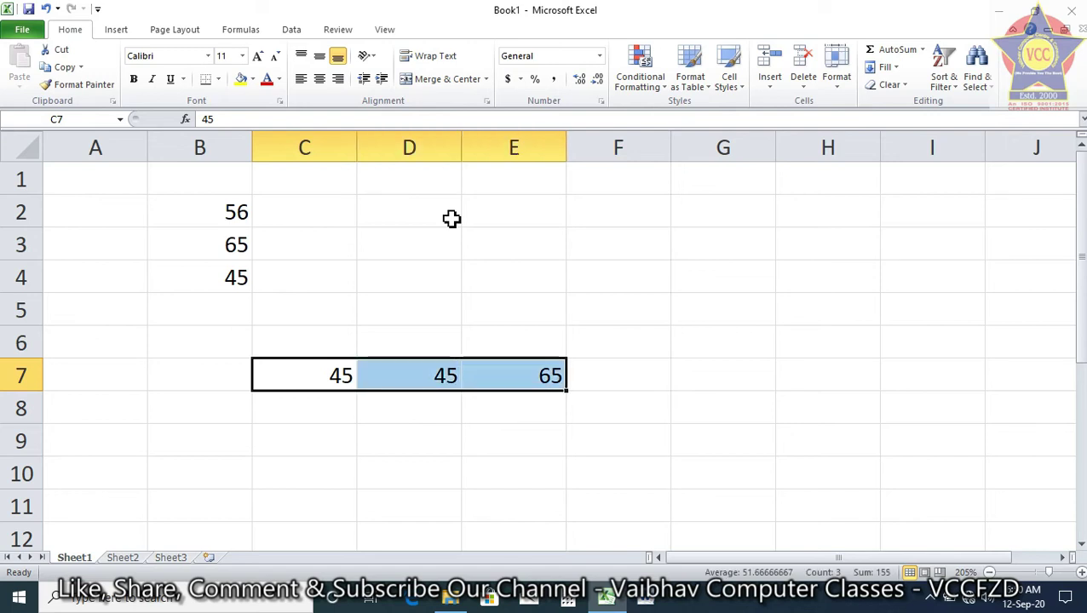
pyautogui.press('alt')
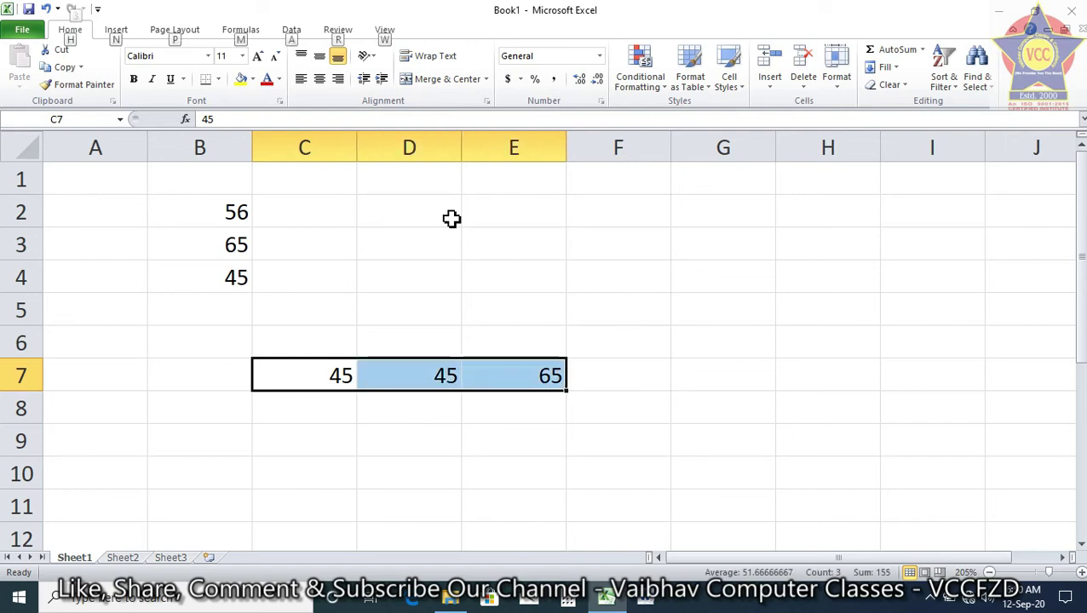
pyautogui.hotkey('alt', '=')
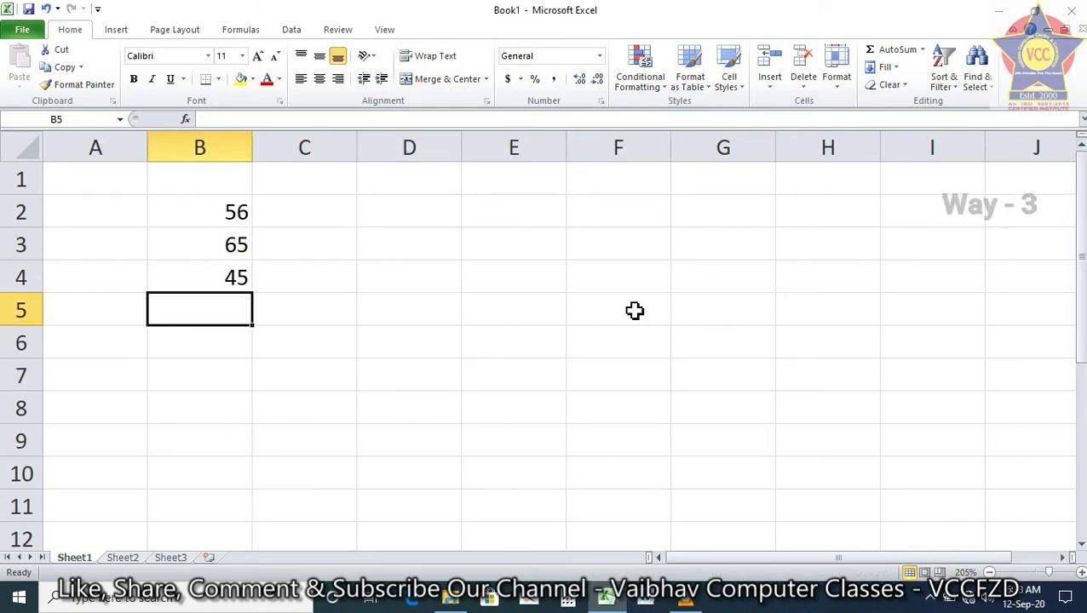
# - Build the formula +B2+B3+B4 in B5 by arrow-key pointing, showing 166
pyautogui.write('+')
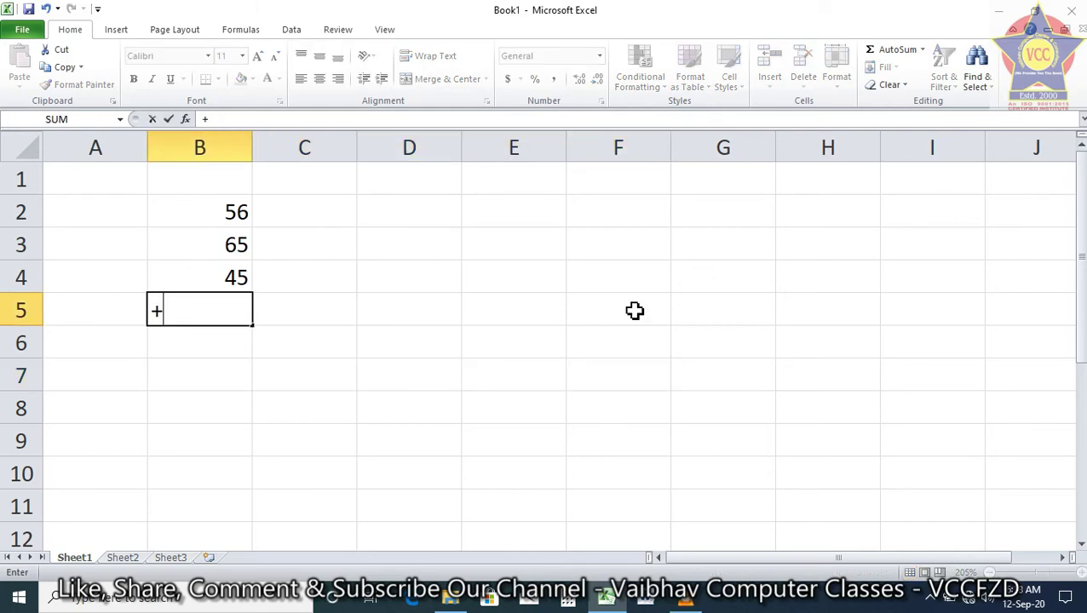
pyautogui.press('Up')
pyautogui.press('Up')
pyautogui.press('Up')
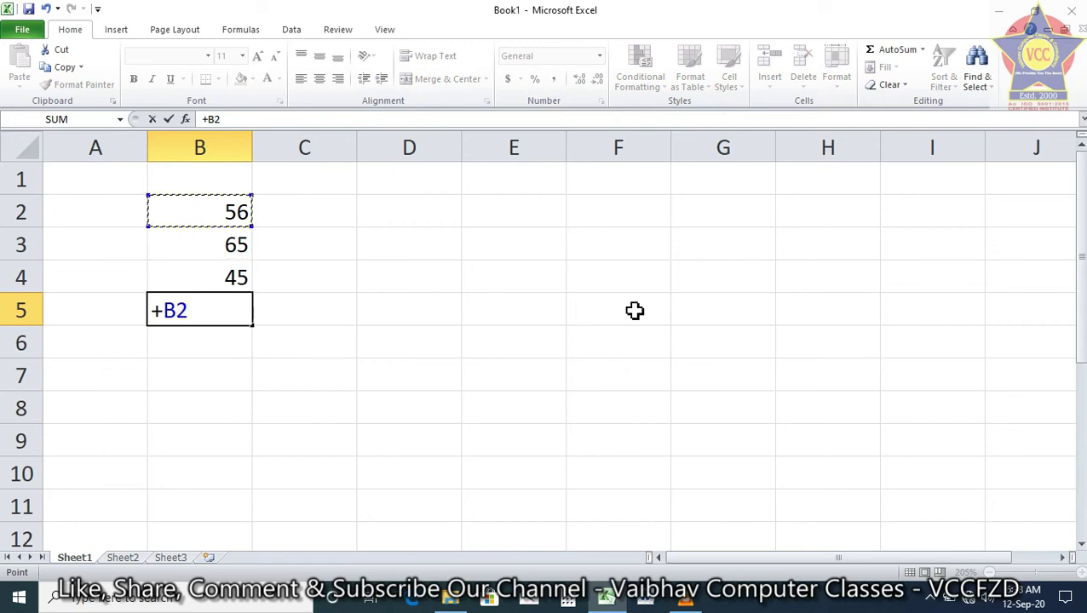
pyautogui.write('+')
pyautogui.press('Up')
pyautogui.press('Up')
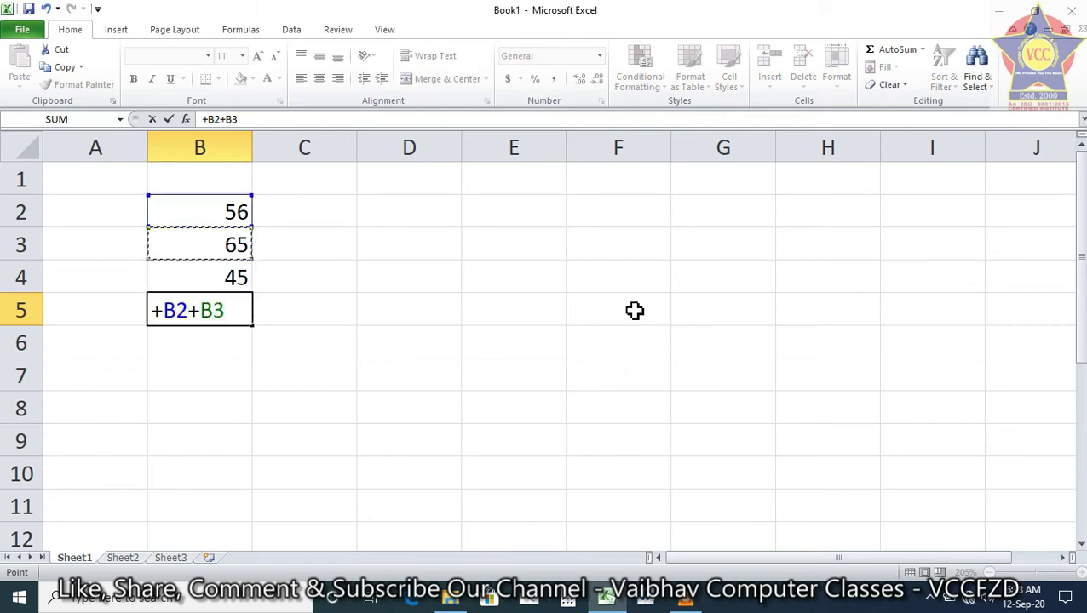
pyautogui.write('+')
pyautogui.press('Up')
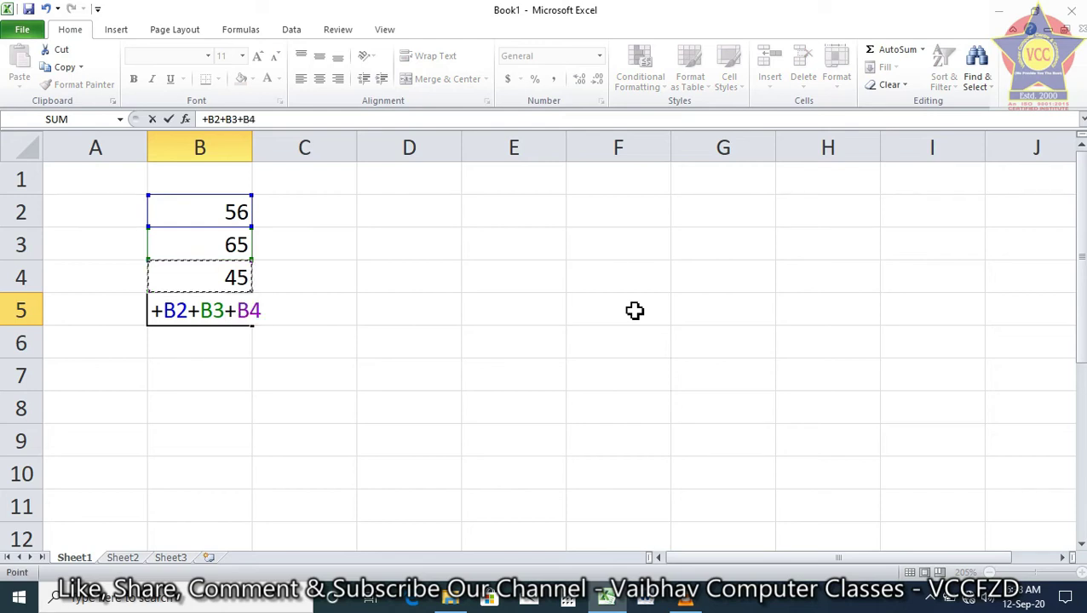
pyautogui.press('Return')
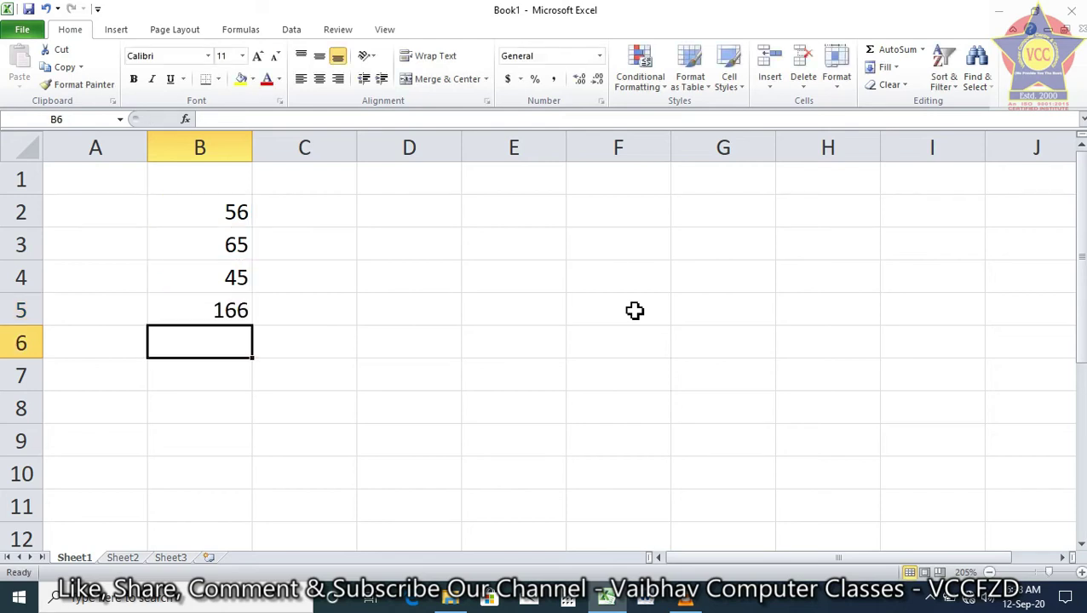
# - Undo the B5 addition formula and move through column B over to C4
pyautogui.hotkey('ctrl', 'z')
pyautogui.hotkey('ctrl', 'z')
pyautogui.press('Up')
pyautogui.press('Right')
pyautogui.press('Left')
pyautogui.press('Up')
pyautogui.press('Up')
pyautogui.press('Down')
pyautogui.press('Down')
pyautogui.press('Right')
# - Enter 68, 68 and 88 into C2:C4
pyautogui.press('Up')
pyautogui.press('Up')
pyautogui.write('68')
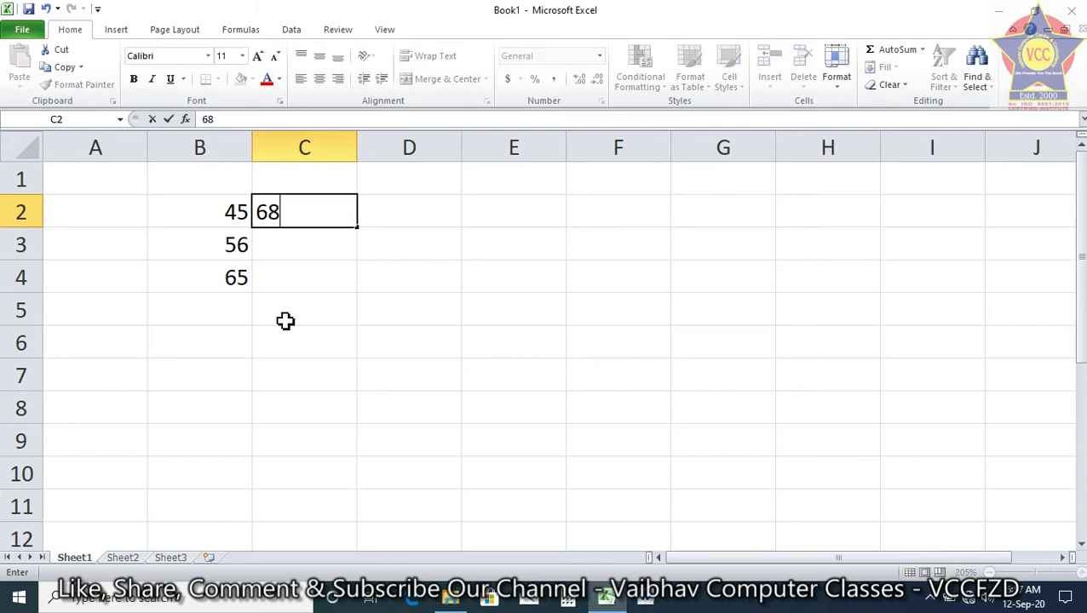
pyautogui.press('Return')
pyautogui.write('68')
pyautogui.press('Return')
pyautogui.press('Return')
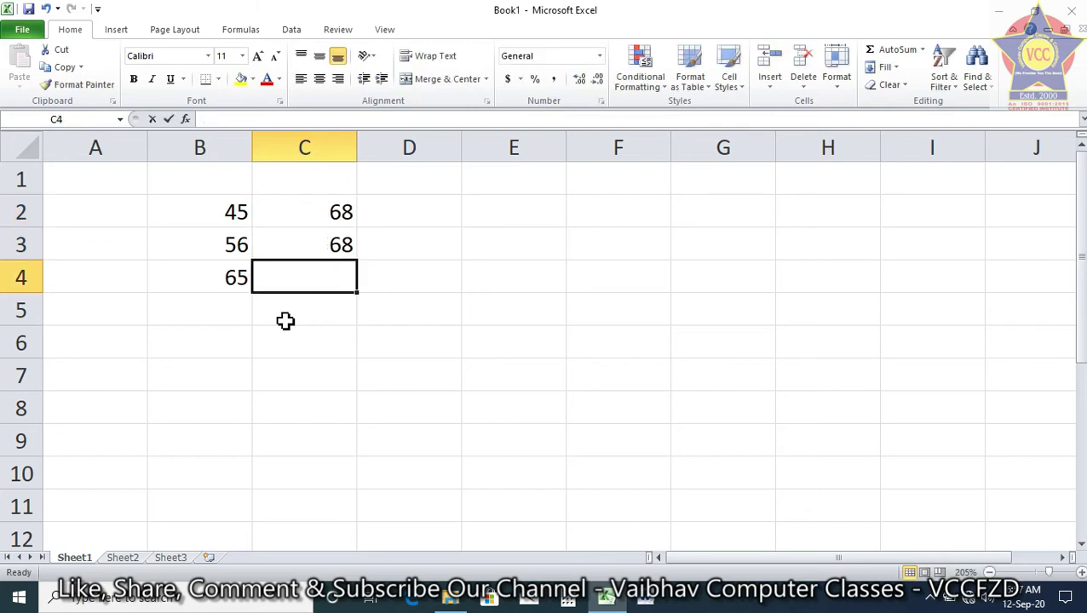
pyautogui.write('88')
pyautogui.press('Return')
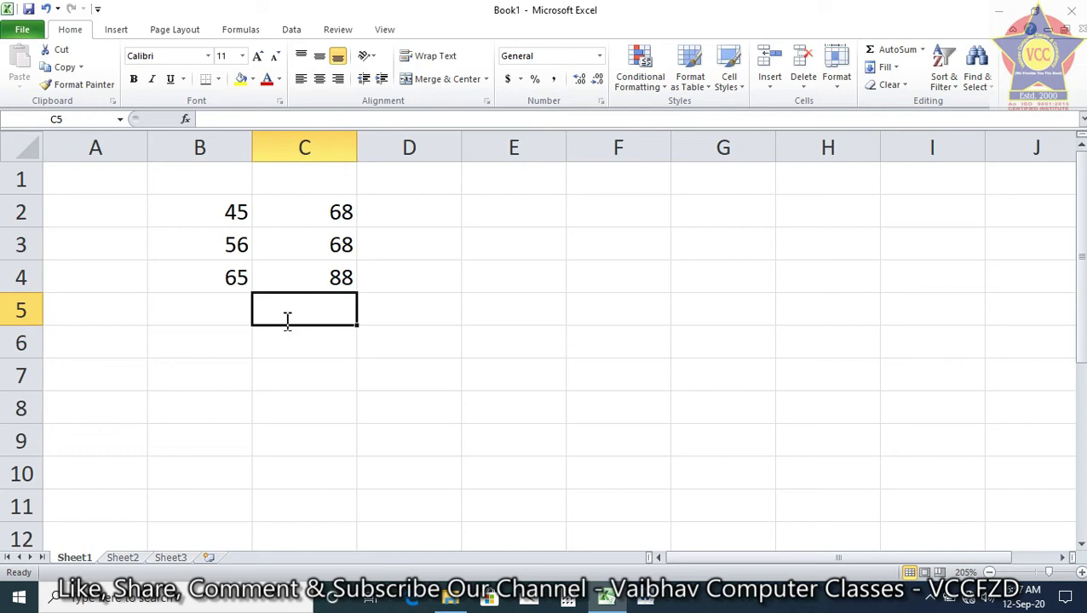
pyautogui.write('@SUM(')
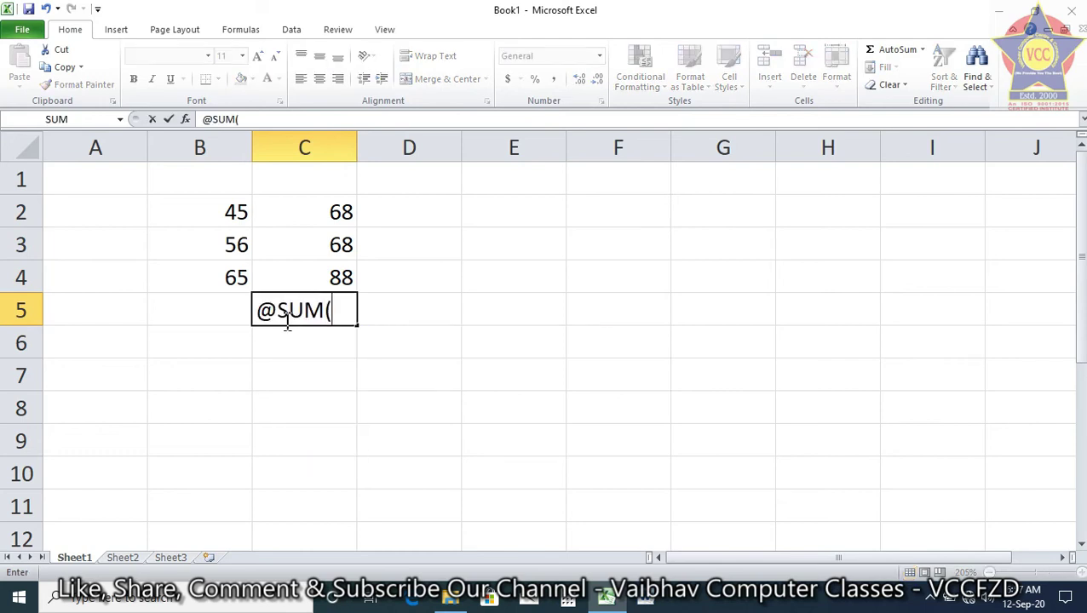
pyautogui.press('Up')
pyautogui.hotkey('shift', 'Left')
pyautogui.hotkey('shift', 'Up')
pyautogui.hotkey('shift', 'Up')
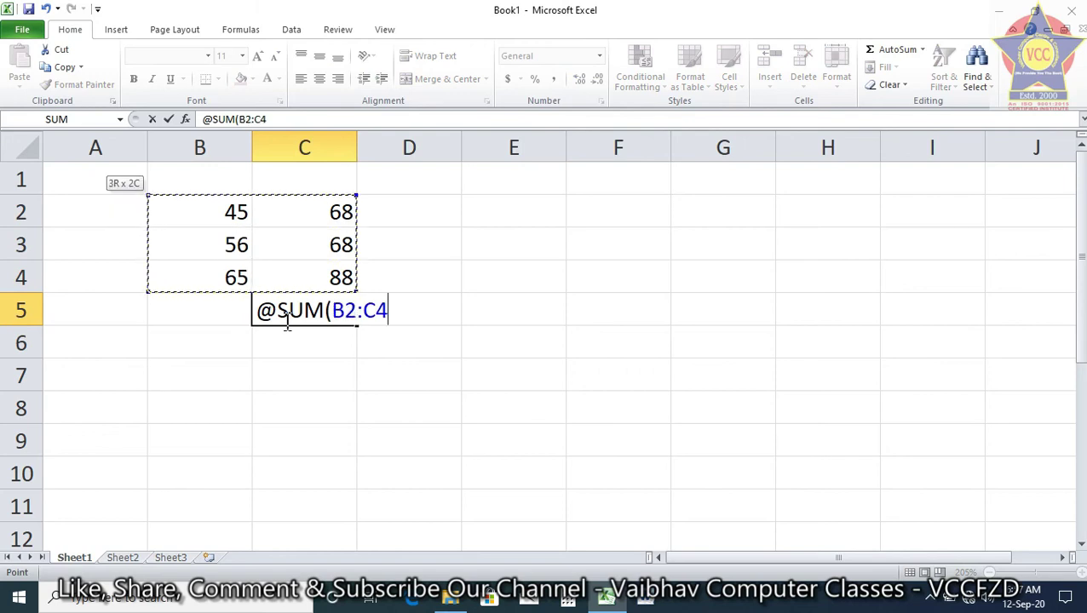
pyautogui.press('Return')
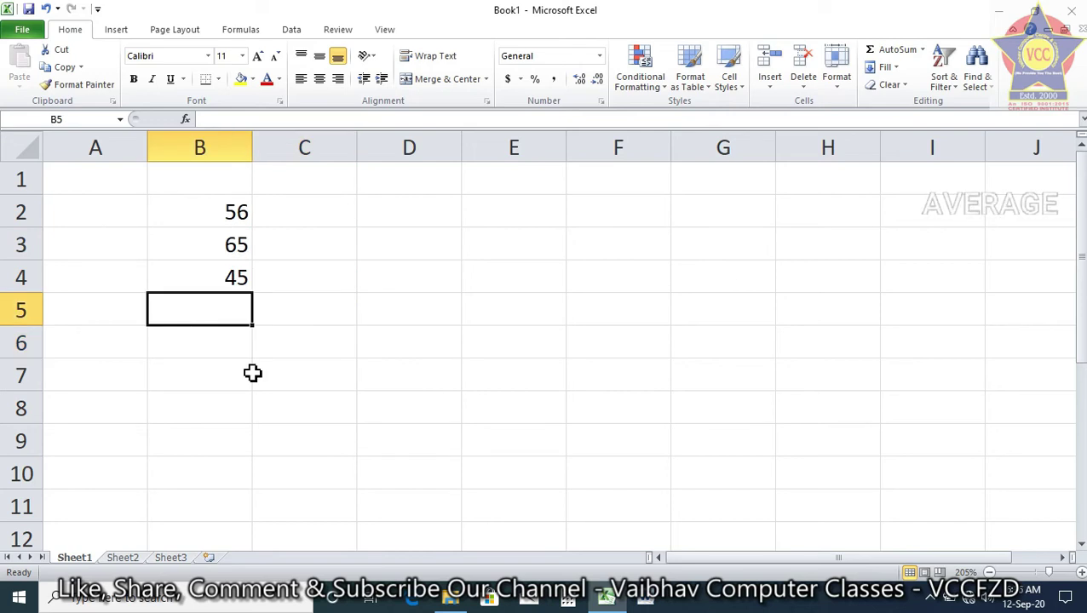
pyautogui.write('@AV')
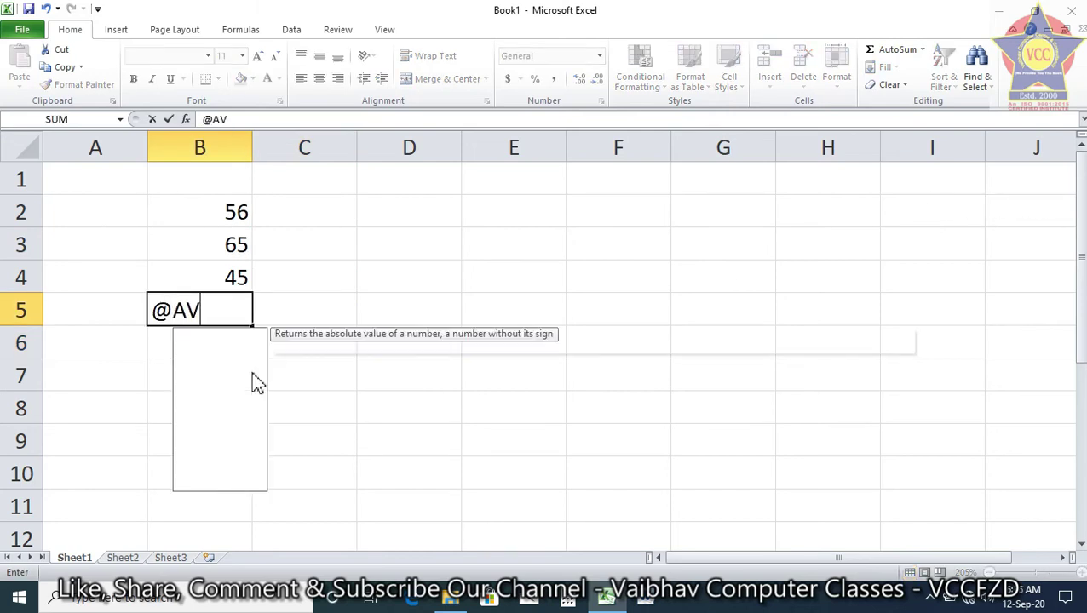
pyautogui.write('ERAGE(')
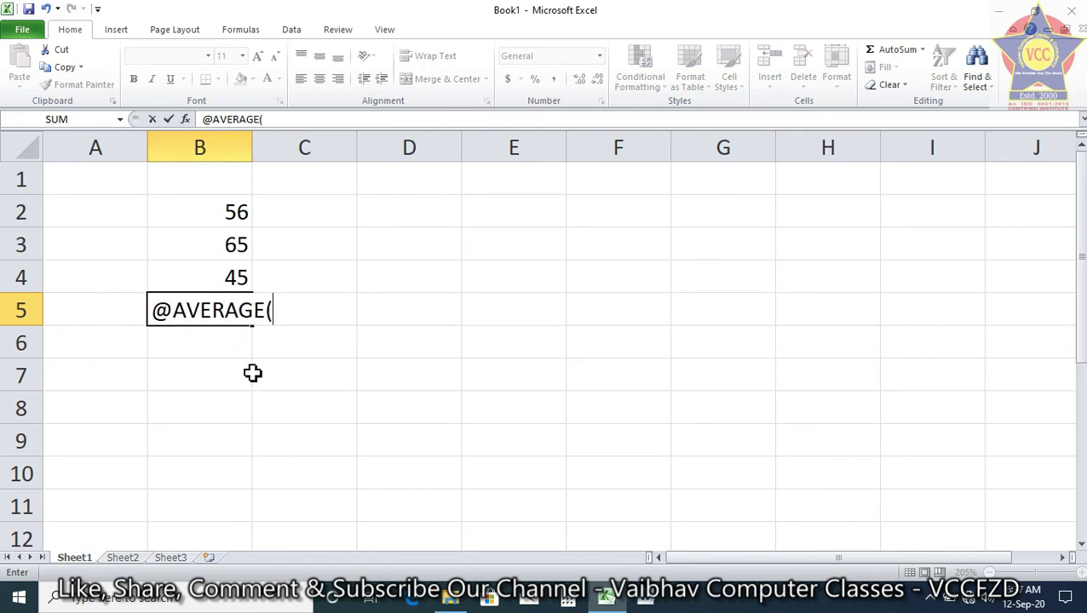
pyautogui.press('Up')
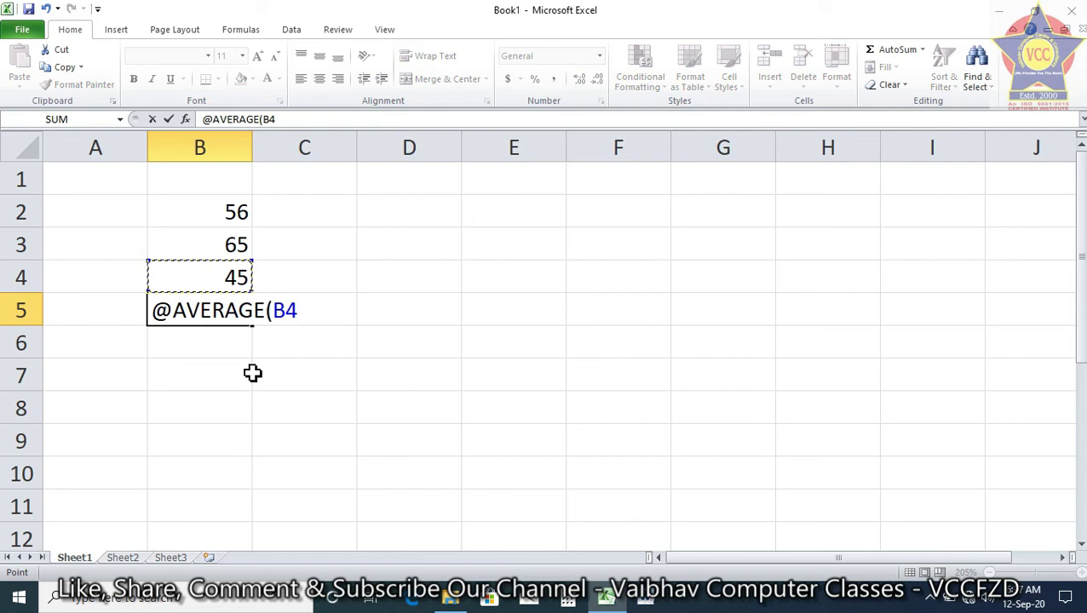
pyautogui.hotkey('shift', 'Up')
pyautogui.hotkey('shift', 'Up')
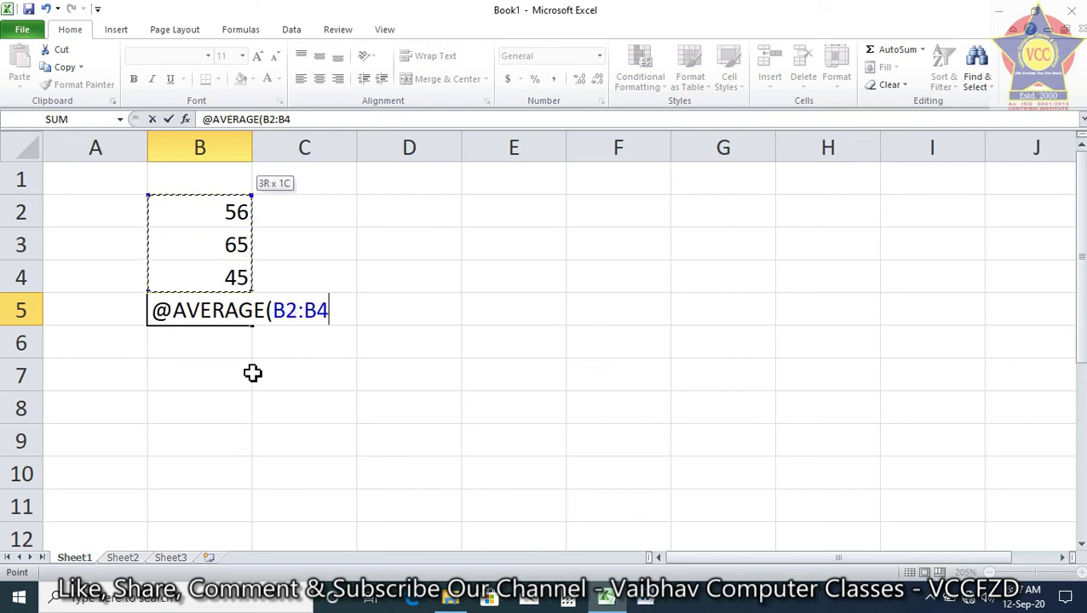
pyautogui.press('Return')
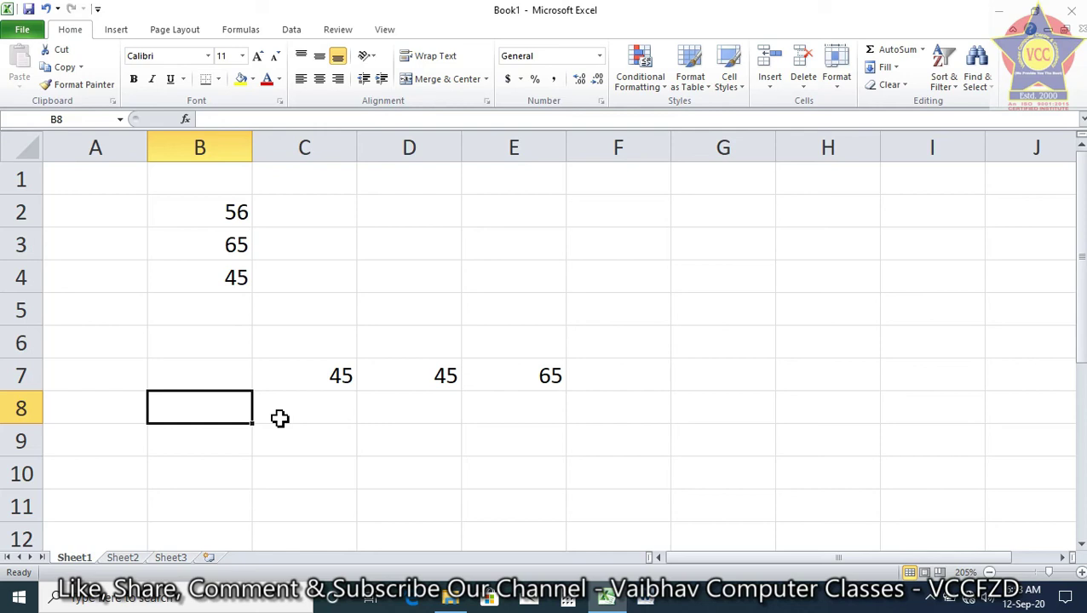
# - Enter =COUNT(B2:B7) in B8 and return to check the formula
pyautogui.write('@C')
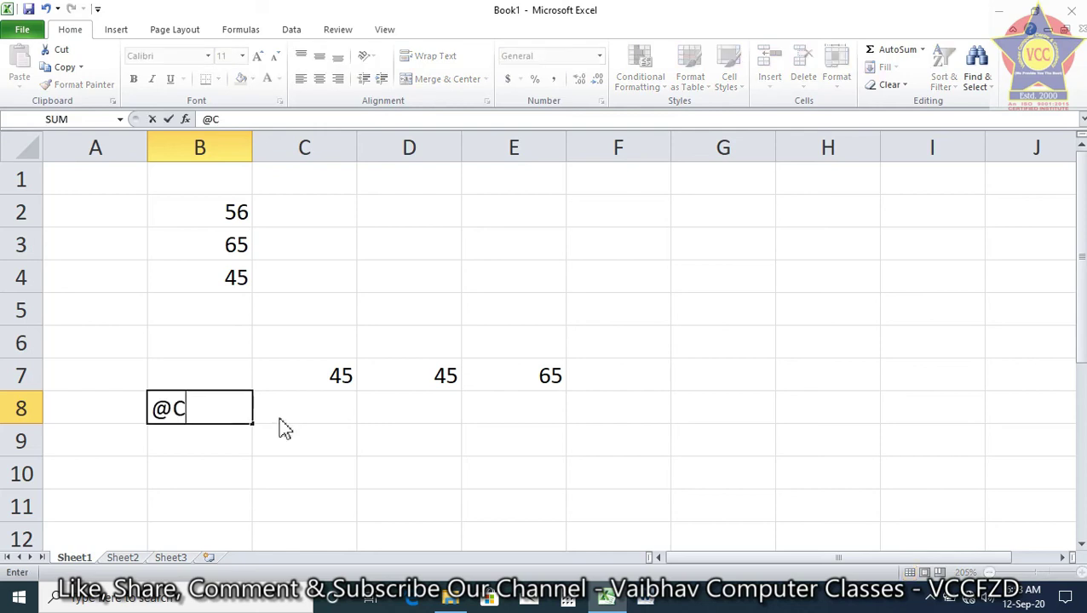
pyautogui.write('OU')
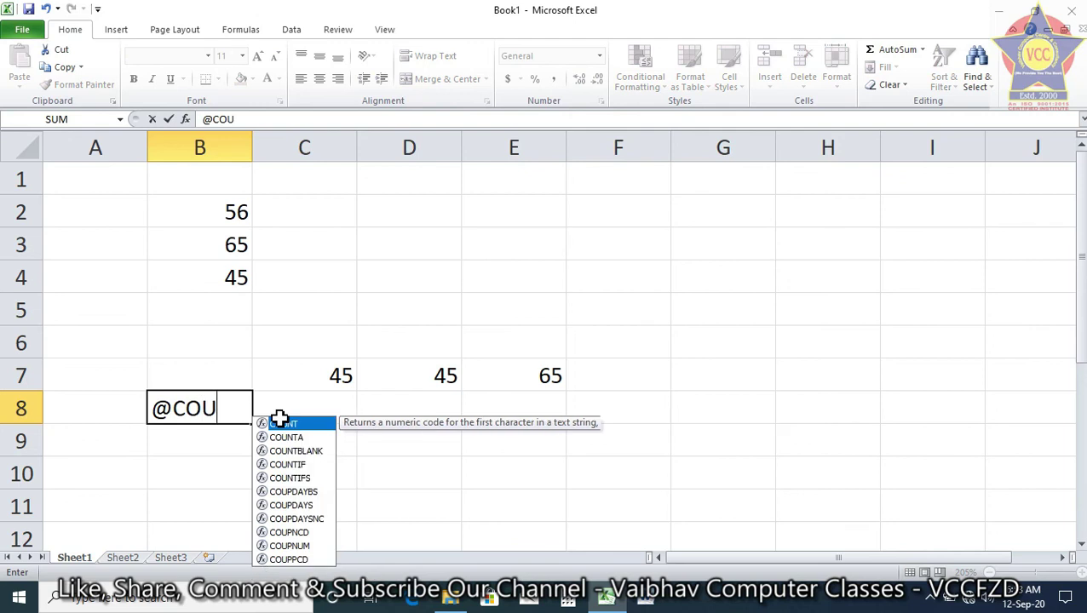
pyautogui.write('NT(')
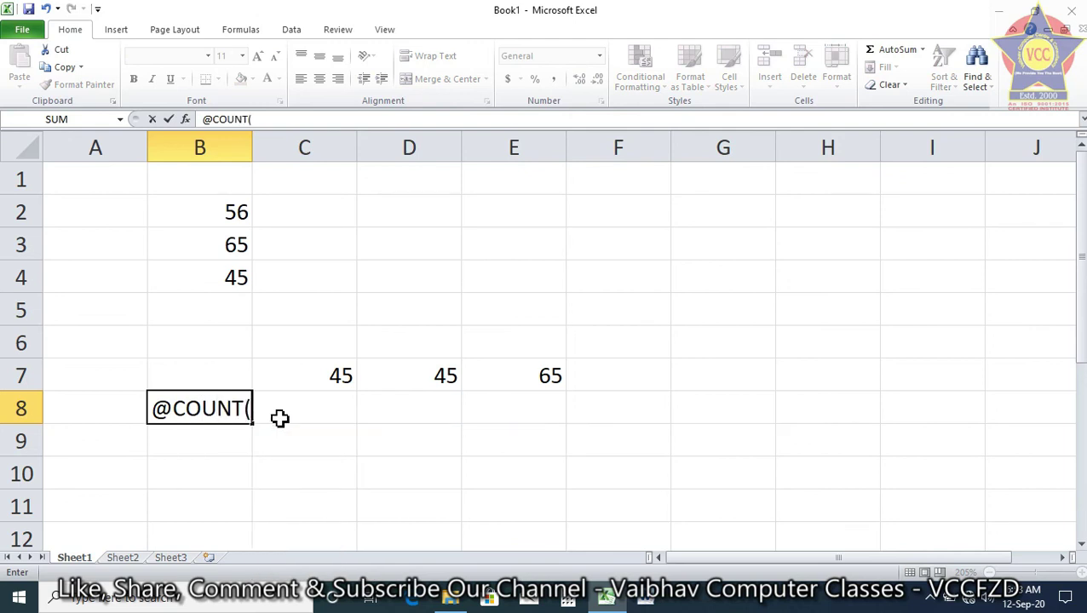
pyautogui.press('Up')
pyautogui.hotkey('shift', 'Up')
pyautogui.hotkey('shift', 'Up')
pyautogui.hotkey('shift', 'Up')
pyautogui.hotkey('shift', 'Up')
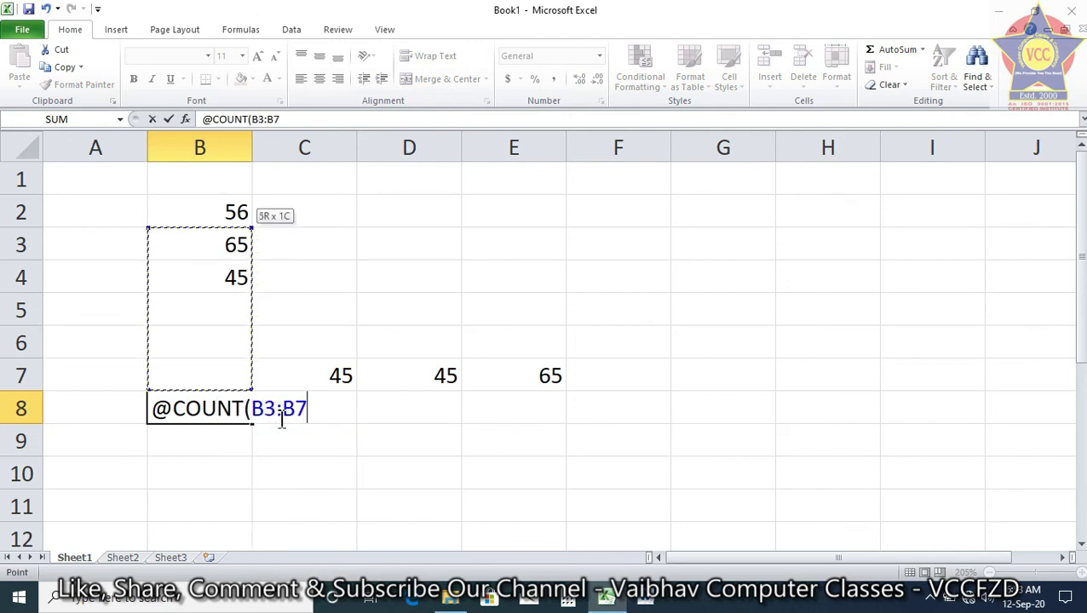
pyautogui.hotkey('shift', 'Up')
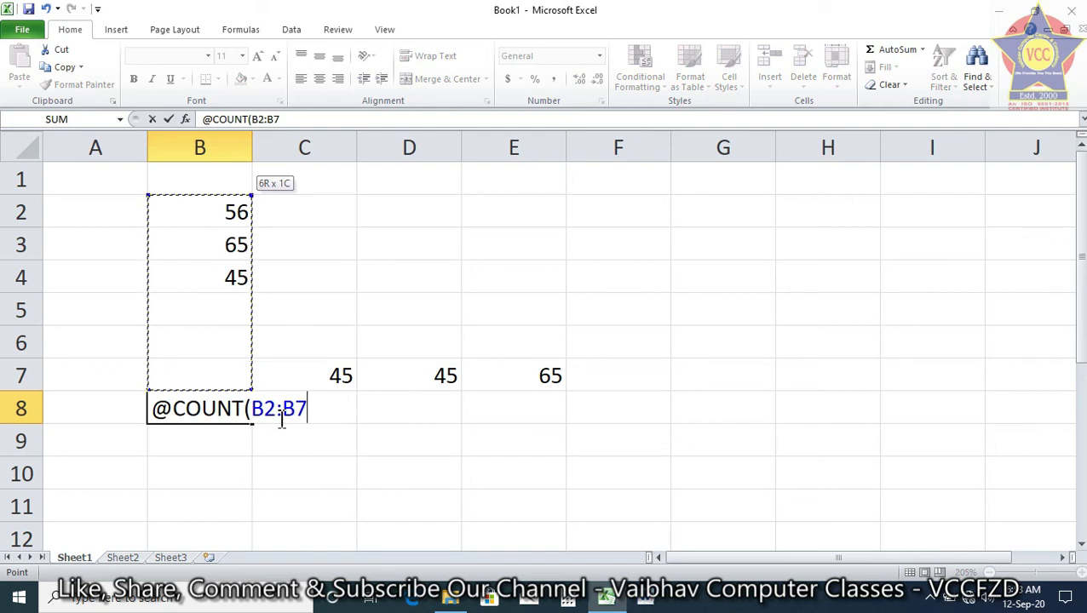
pyautogui.press('Return')
pyautogui.press('Up')
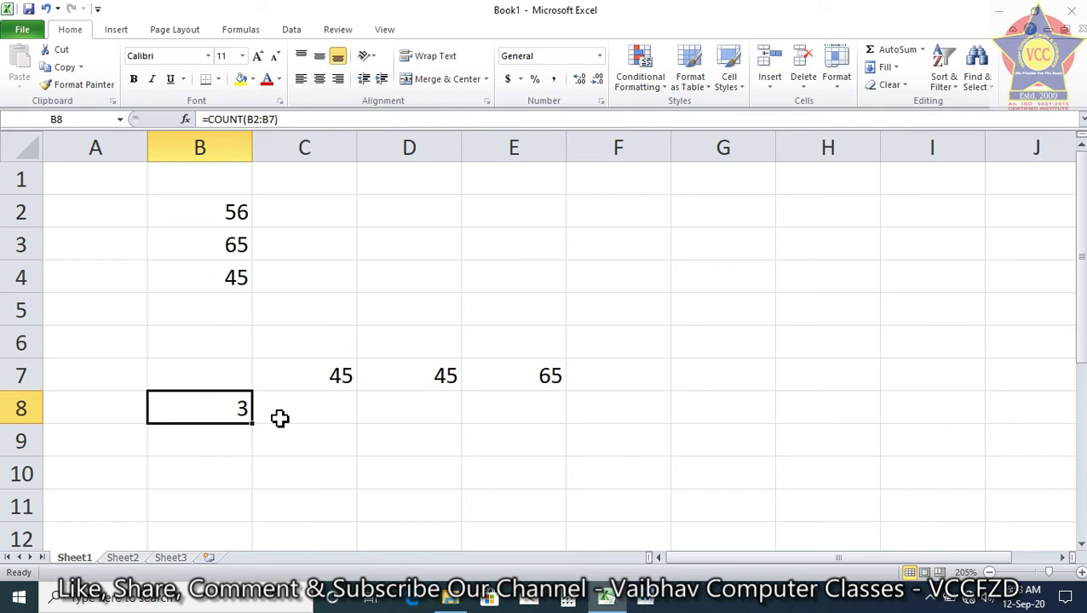
# - Type 65 in B5 to raise the count to 4, then delete entries from column B
pyautogui.press('Up')
pyautogui.press('Up')
pyautogui.press('Up')
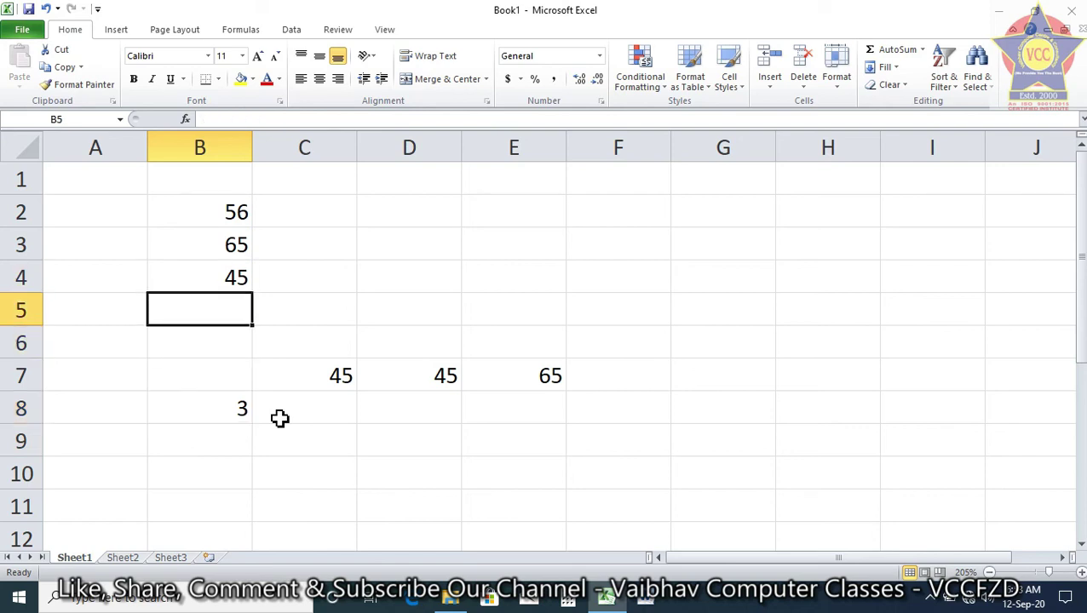
pyautogui.write('65')
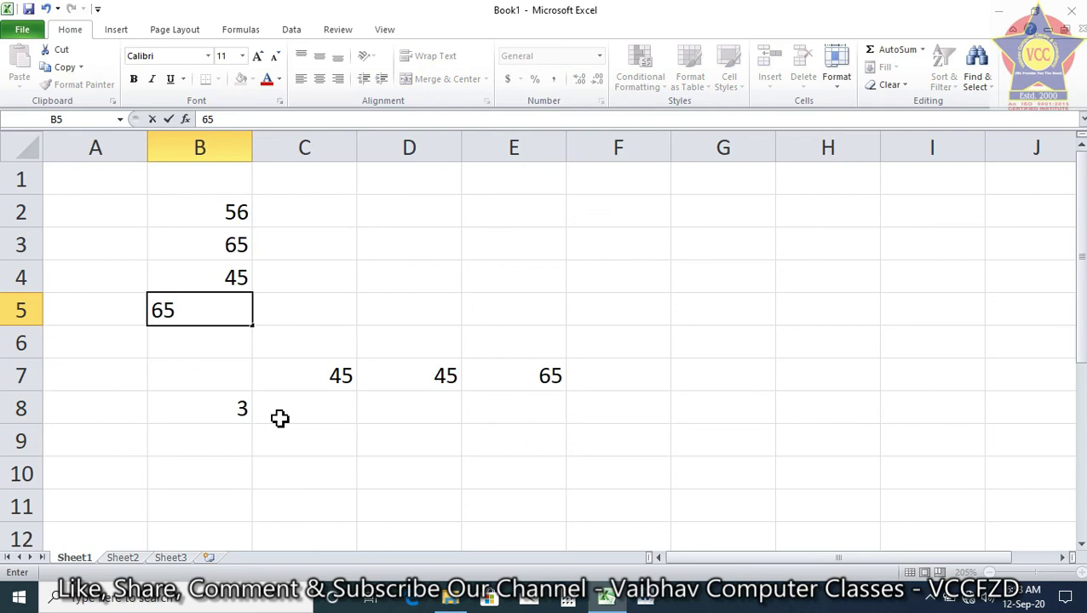
pyautogui.press('Down')
pyautogui.press('Down')
pyautogui.press('Down')
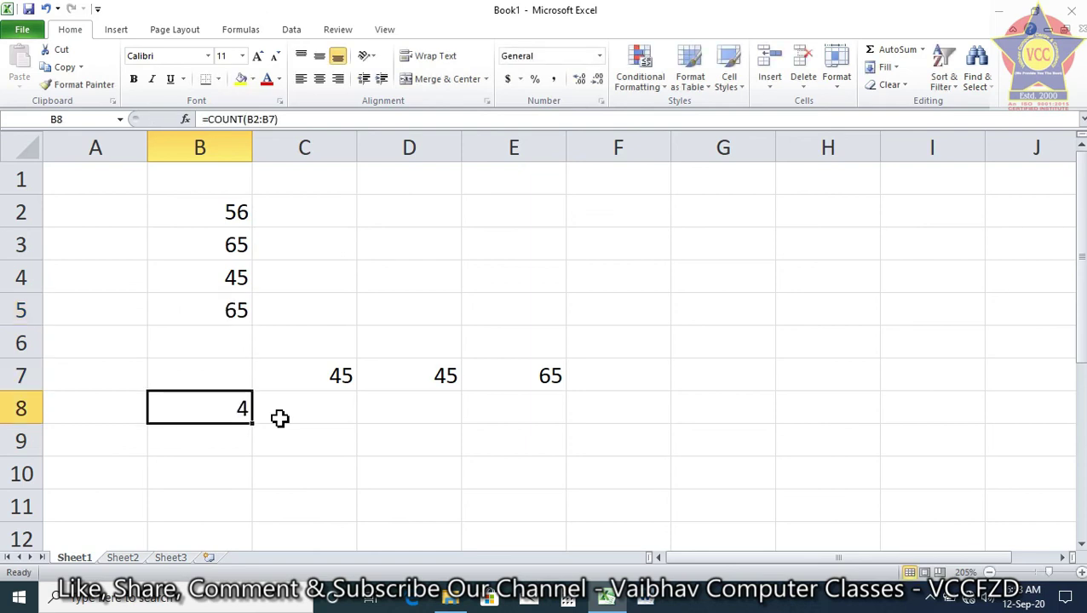
pyautogui.press('Up')
pyautogui.press('Up')
pyautogui.press('Up')
pyautogui.press('Delete')
pyautogui.press('Up')
pyautogui.press('Up')
pyautogui.press('Delete')
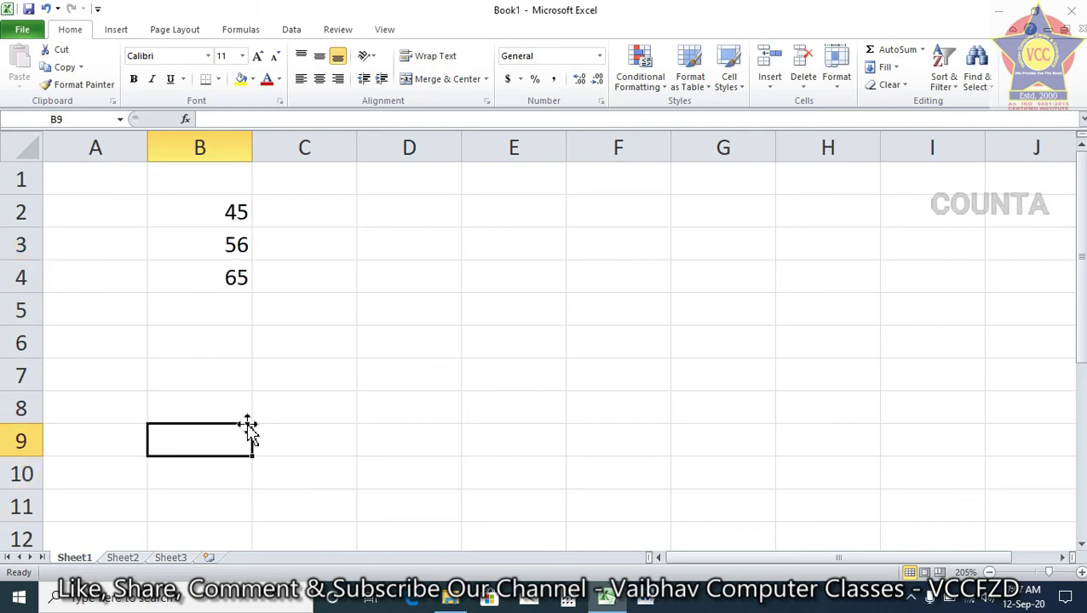
# - Enter =COUNT(B2:B8) in B9, showing 3
pyautogui.write('@COUNT(')
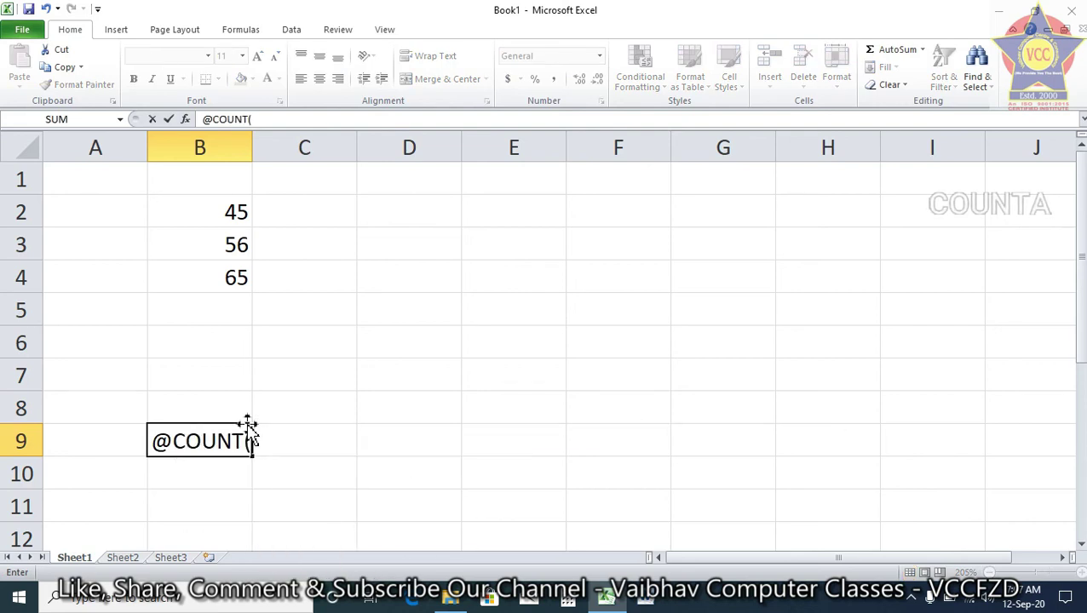
pyautogui.click(247, 419)
pyautogui.hotkey('shift', 'Up')
pyautogui.hotkey('shift', 'Up')
pyautogui.hotkey('shift', 'Up')
pyautogui.hotkey('shift', 'Up')
pyautogui.hotkey('shift', 'Up')
pyautogui.hotkey('shift', 'Up')
pyautogui.press('Return')
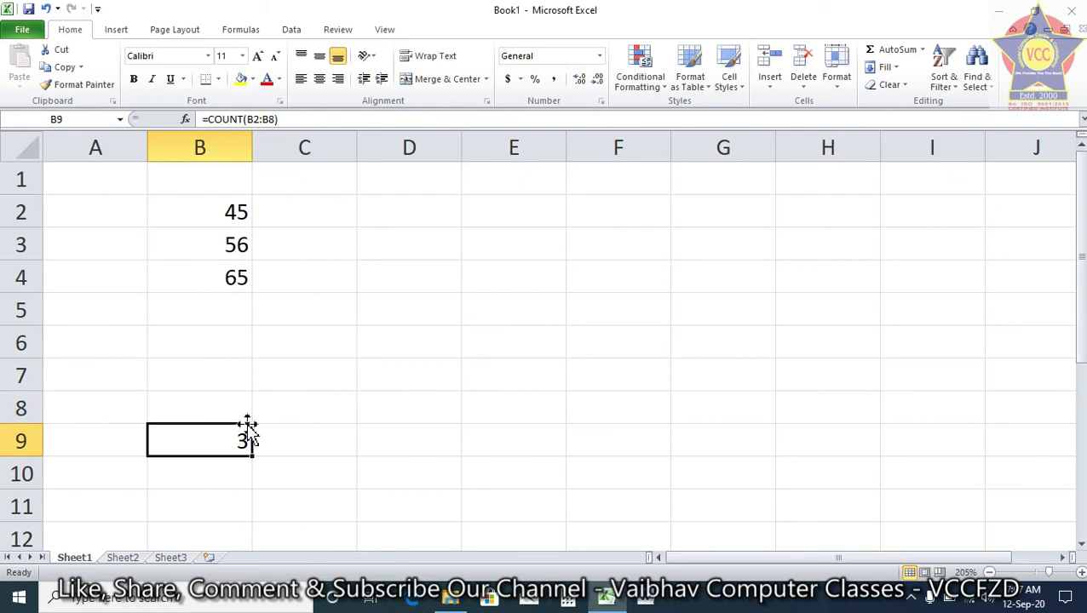
# - Type the letter A in B5 and confirm B9 still shows 3
pyautogui.press('Up')
pyautogui.press('Up')
pyautogui.press('Up')
pyautogui.press('Up')
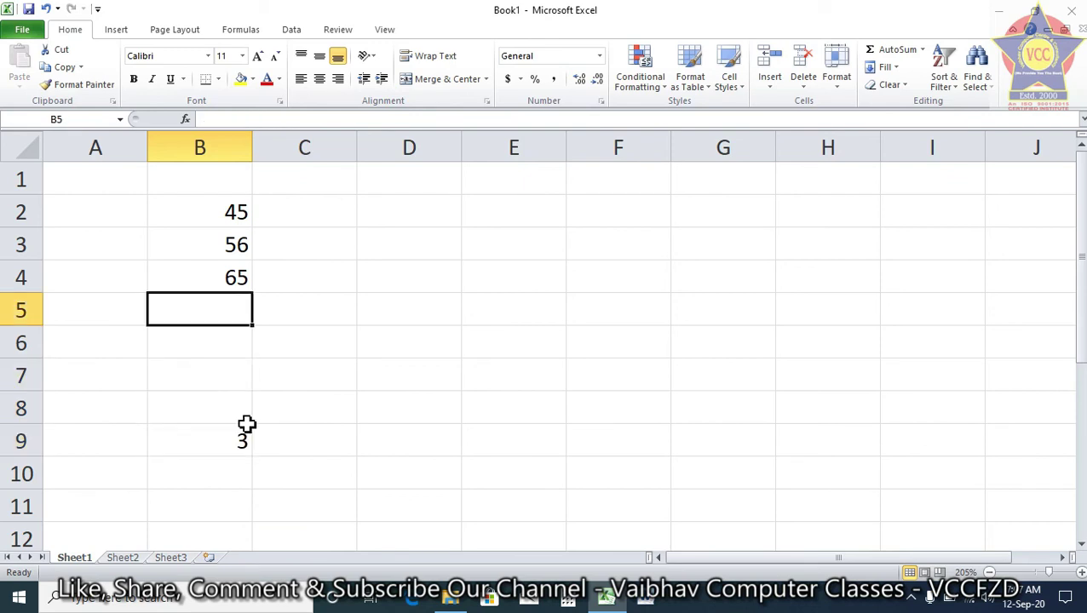
pyautogui.write('A')
pyautogui.press('Return')
pyautogui.press('Down')
pyautogui.press('Down')
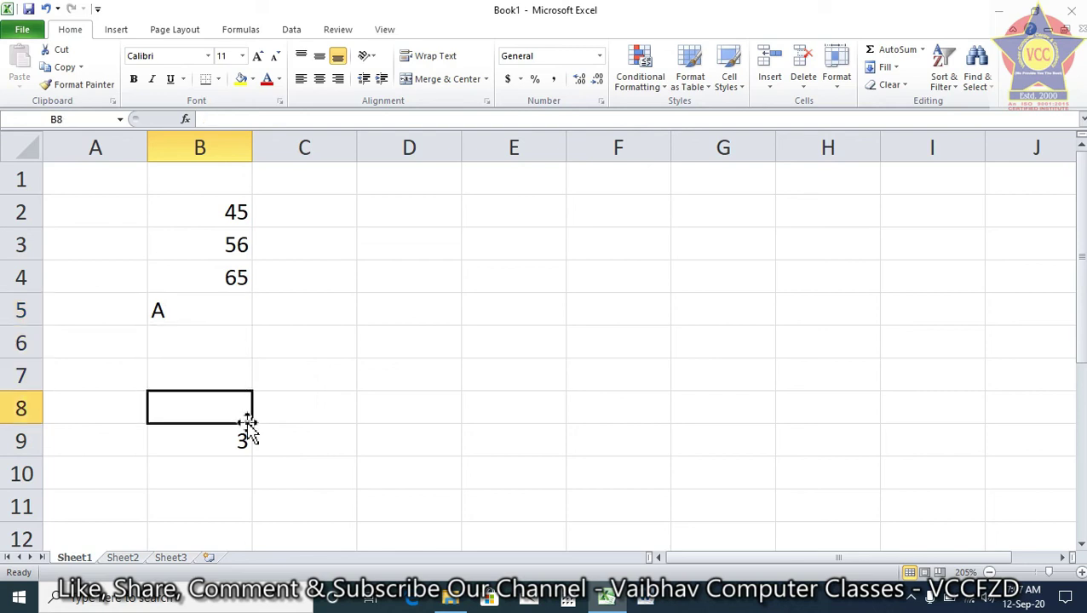
pyautogui.click(213, 439)
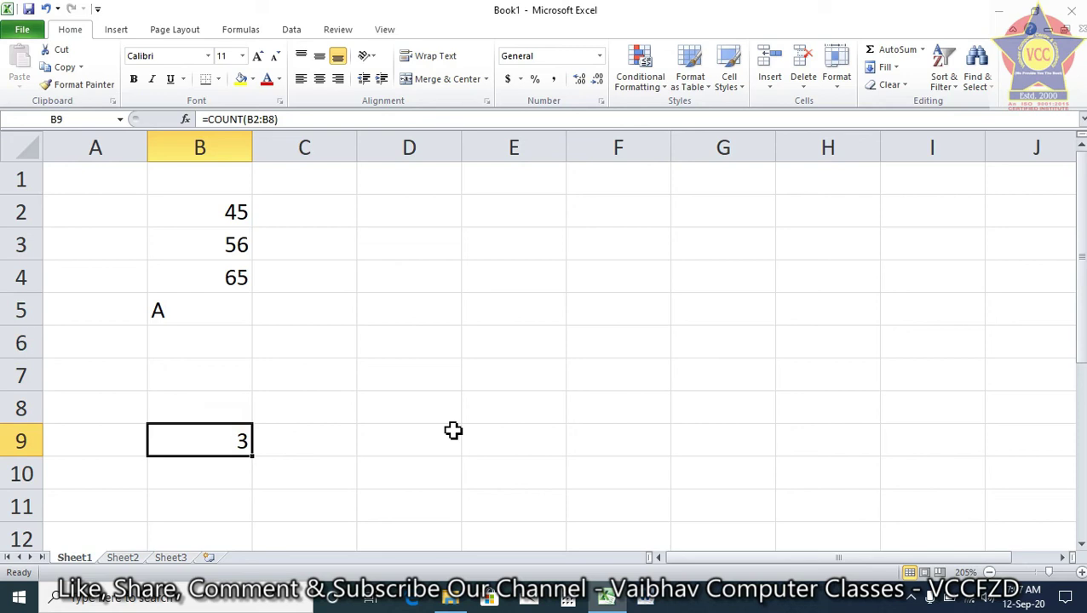
# - Change the B9 formula from COUNT to COUNTA over B2:B8
pyautogui.press('F2')
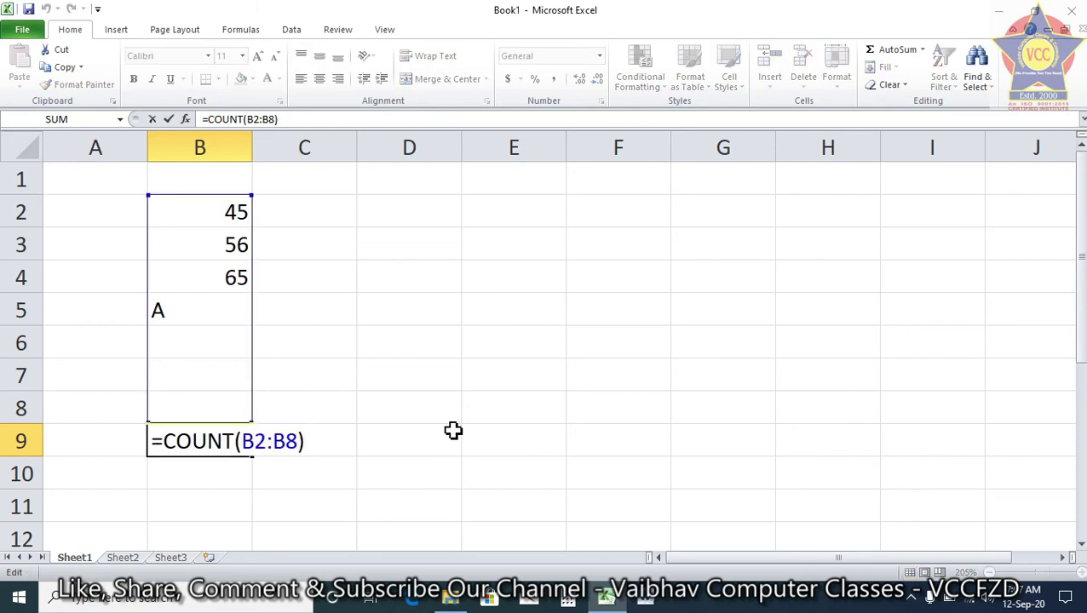
pyautogui.press('Left')
pyautogui.press('Left')
pyautogui.press('Left')
pyautogui.press('Left')
pyautogui.press('Left')
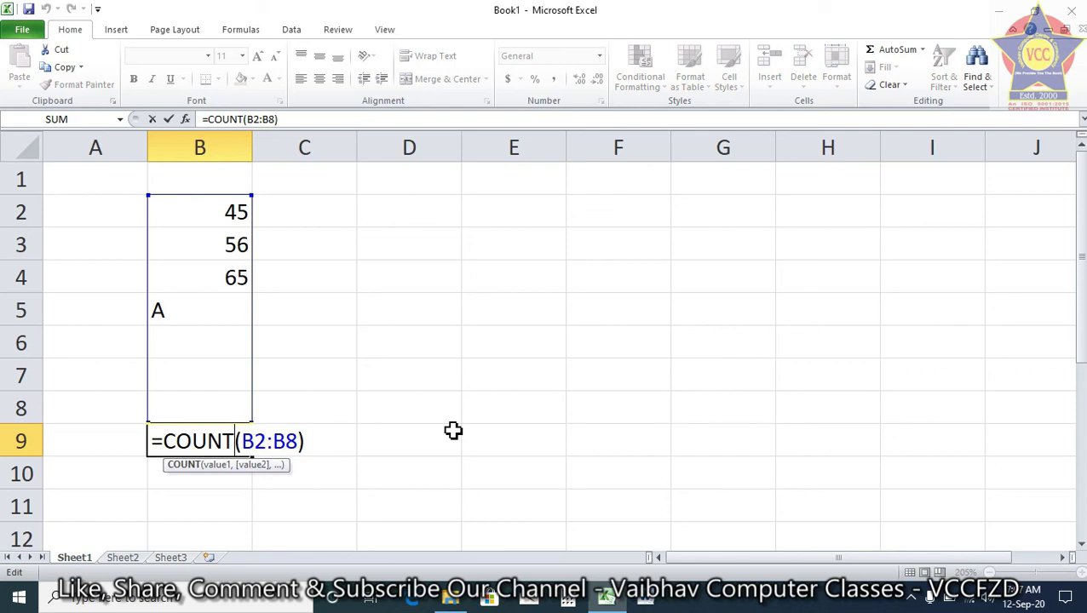
pyautogui.write('A')
pyautogui.press('Return')
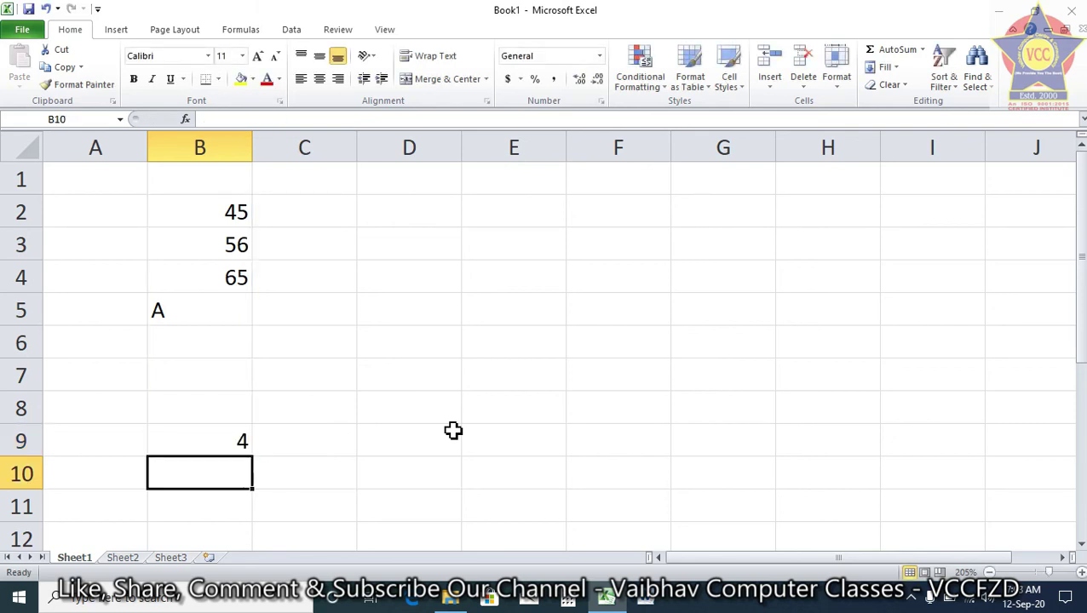
# - Enter a colon ':' in B6 so COUNTA in B9 rises to 5
pyautogui.press('Up')
pyautogui.press('Up')
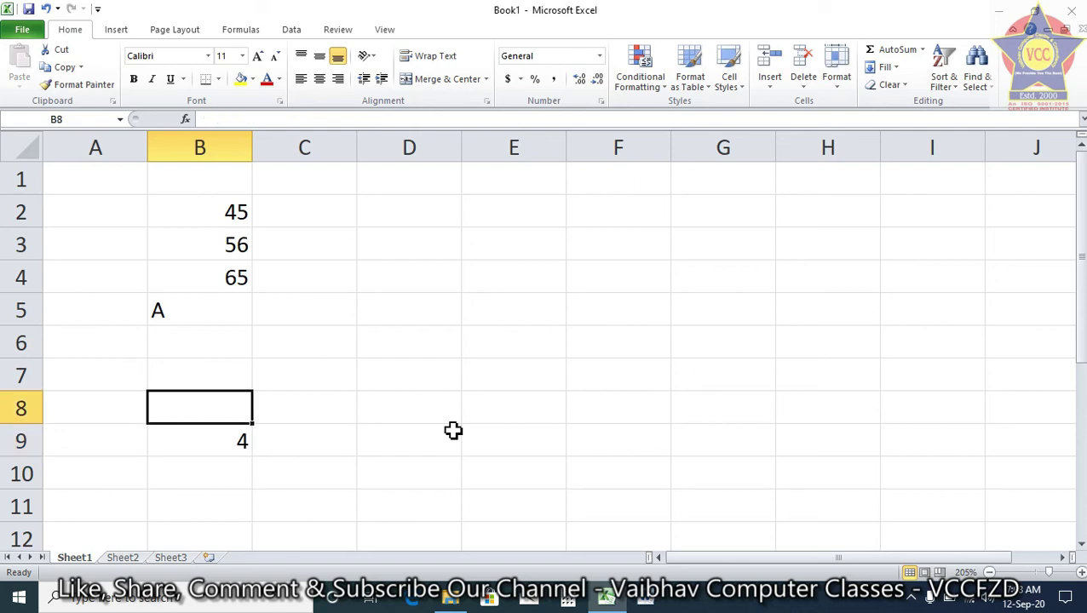
pyautogui.press('Up')
pyautogui.press('Up')
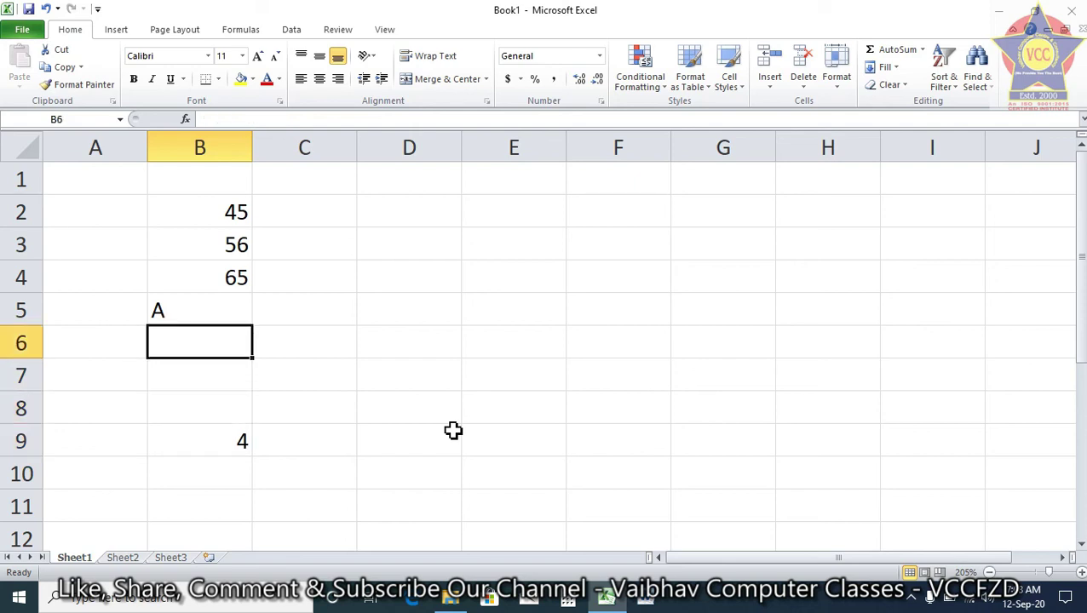
pyautogui.write(':')
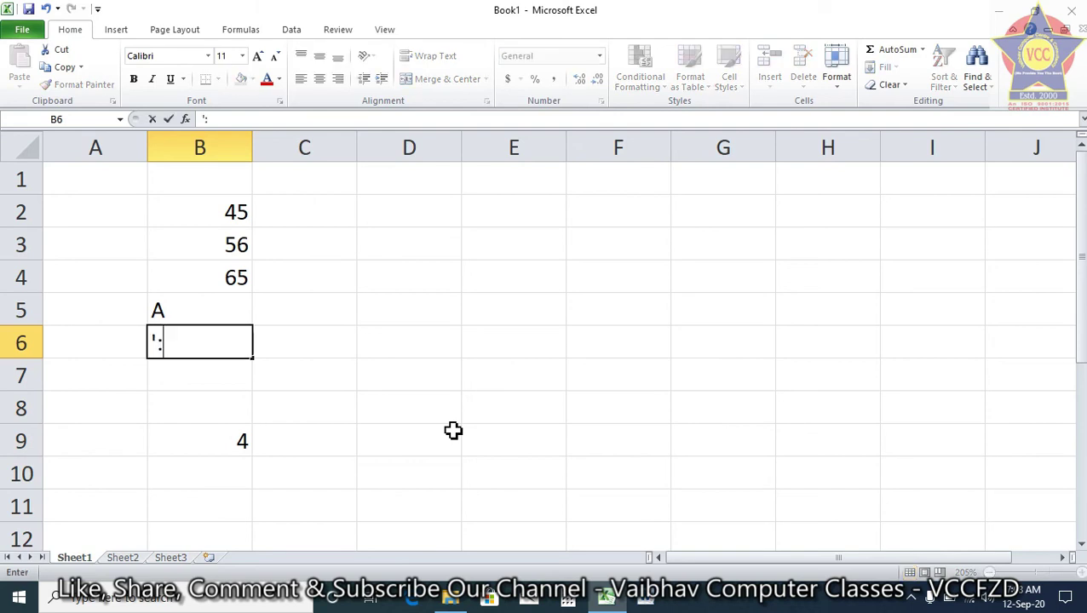
pyautogui.press('Return')
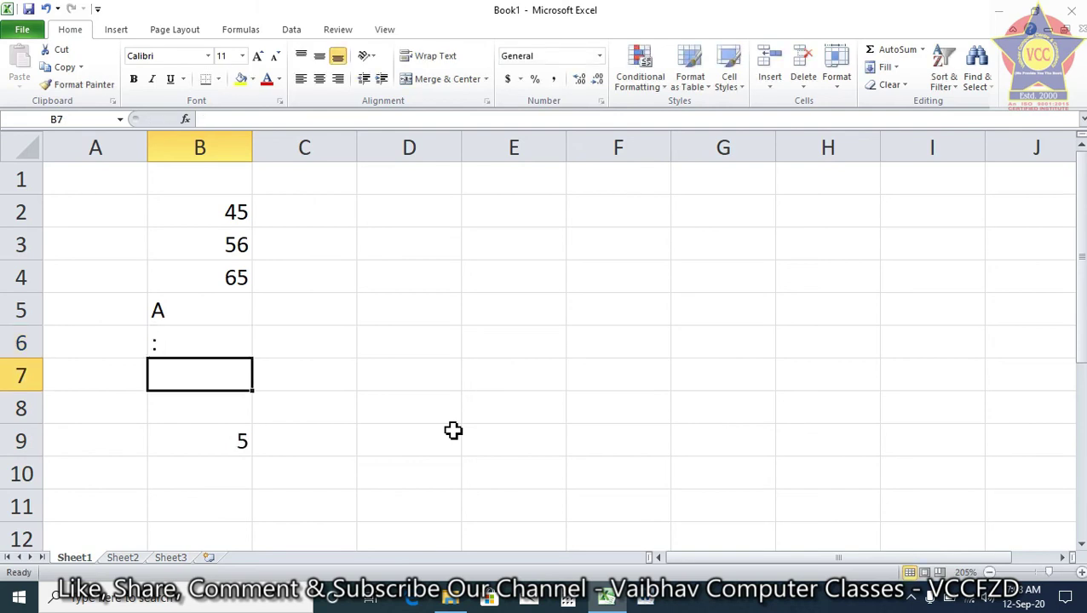